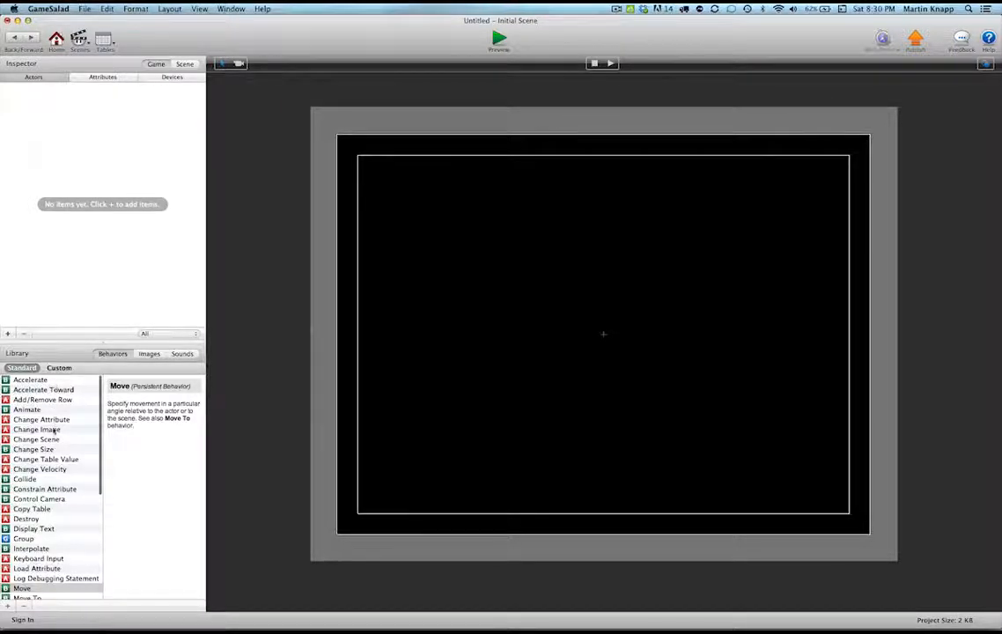
Create a new actor and add a Move To behavior to its prototype
scroll(53, 398, down, 5)
scroll(53, 462, down, 1)
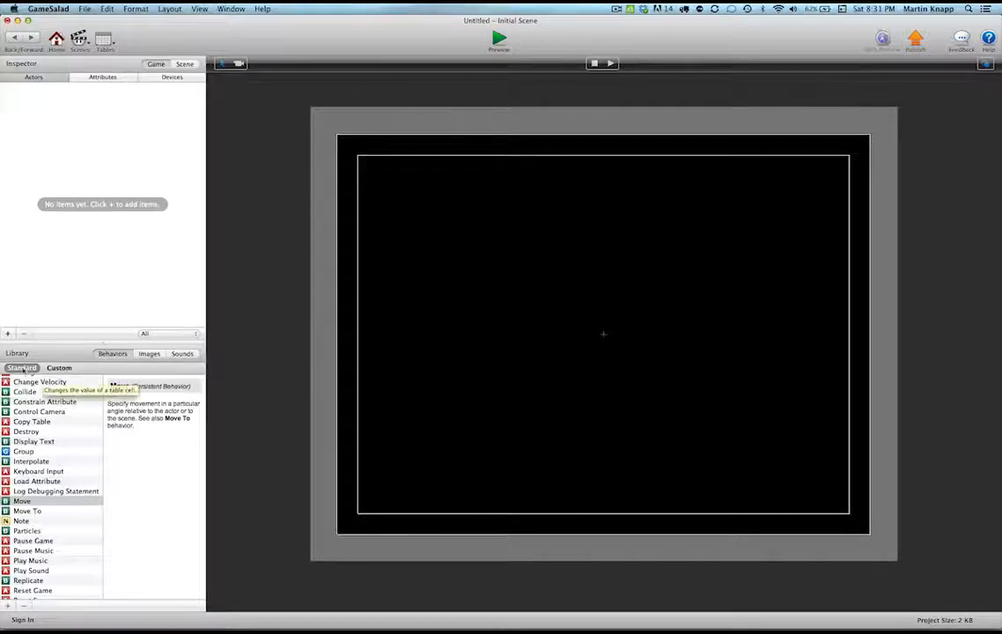
click(7, 333)
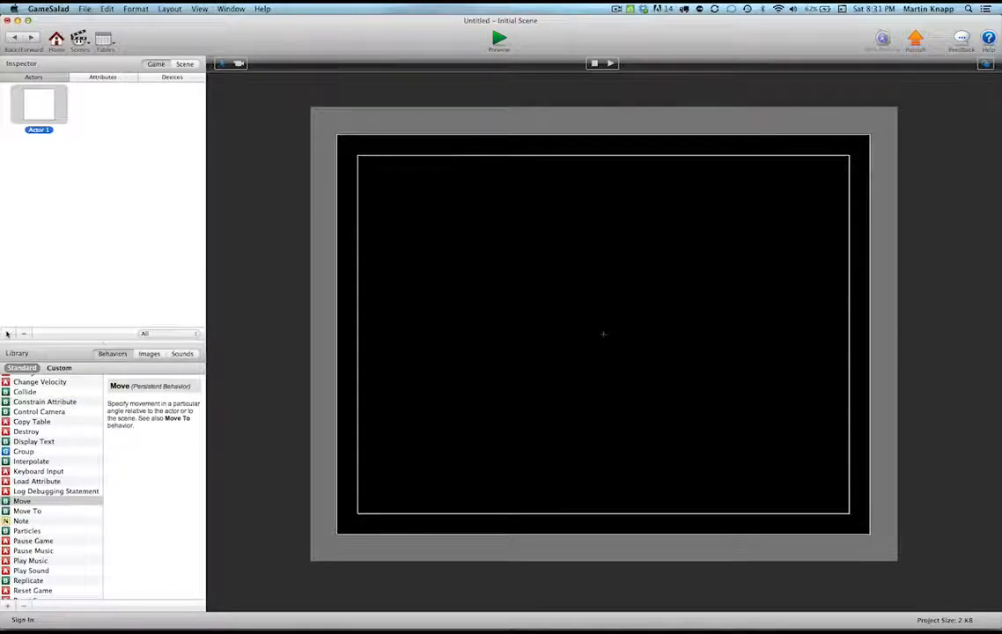
double_click(33, 97)
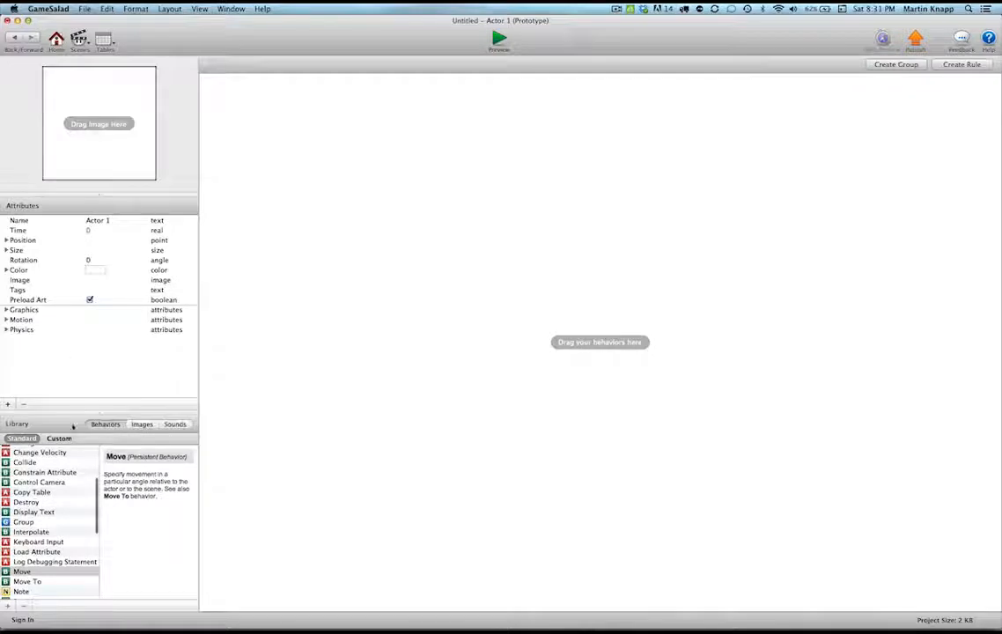
drag(21, 584, 340, 358)
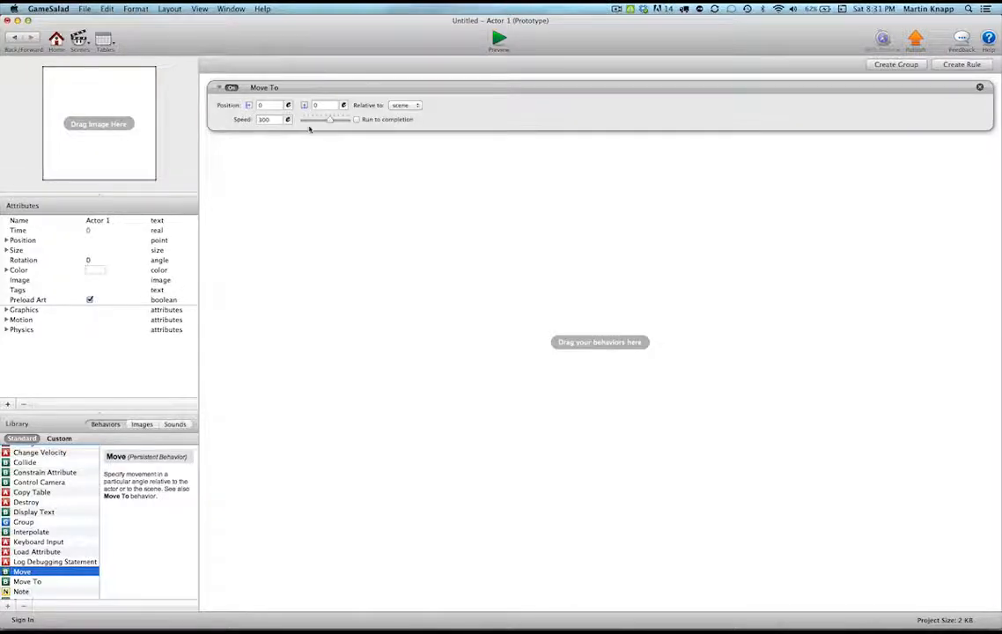
Return to the Initial Scene and check the scene's width and height attributes
click(12, 37)
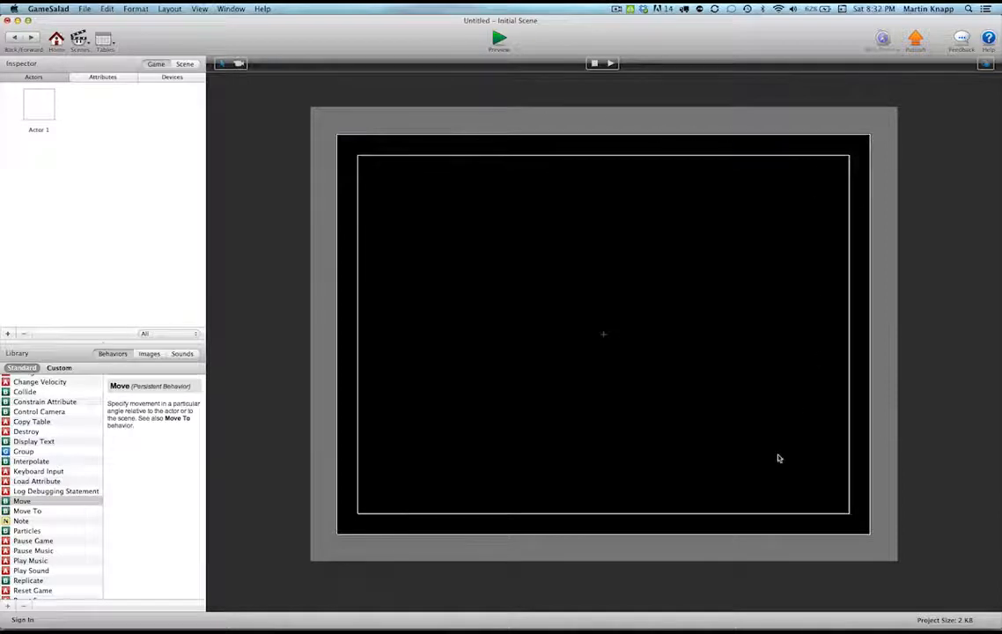
click(186, 64)
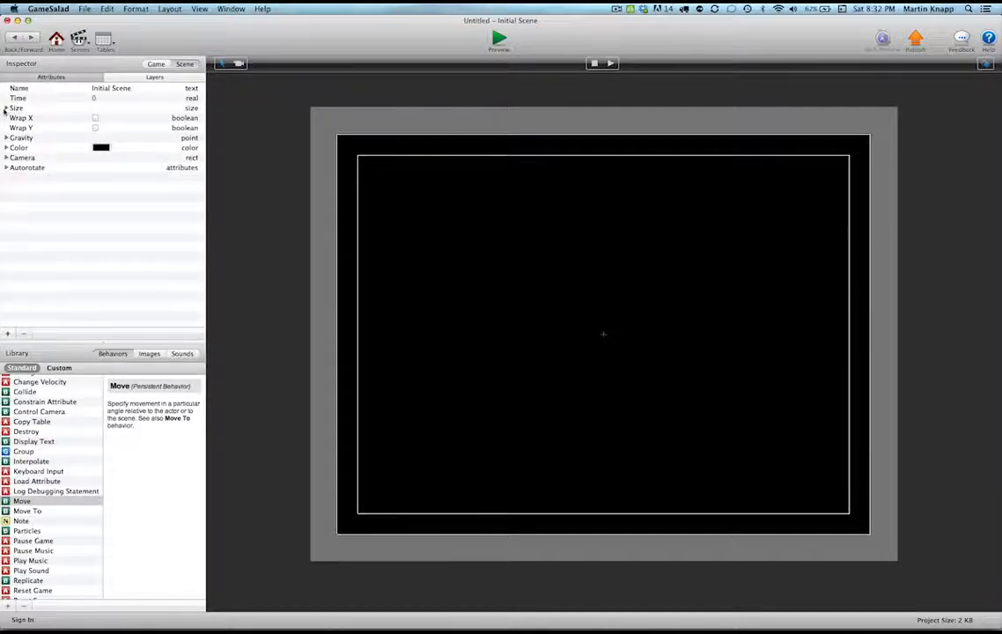
click(7, 108)
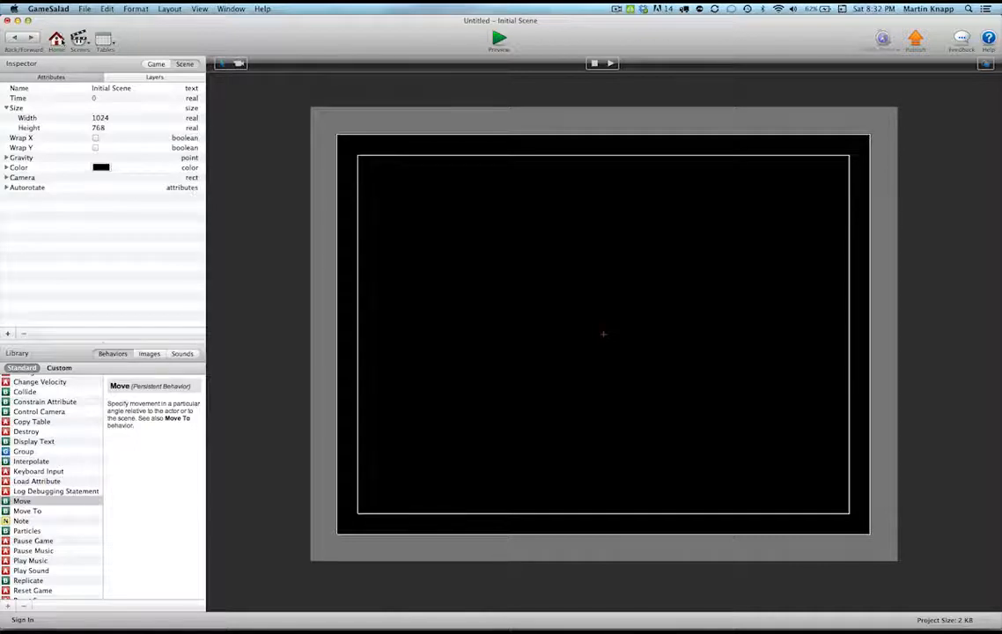
Switch the project's platform to iPhone Landscape and check the Initial Scene's size attributes
click(59, 41)
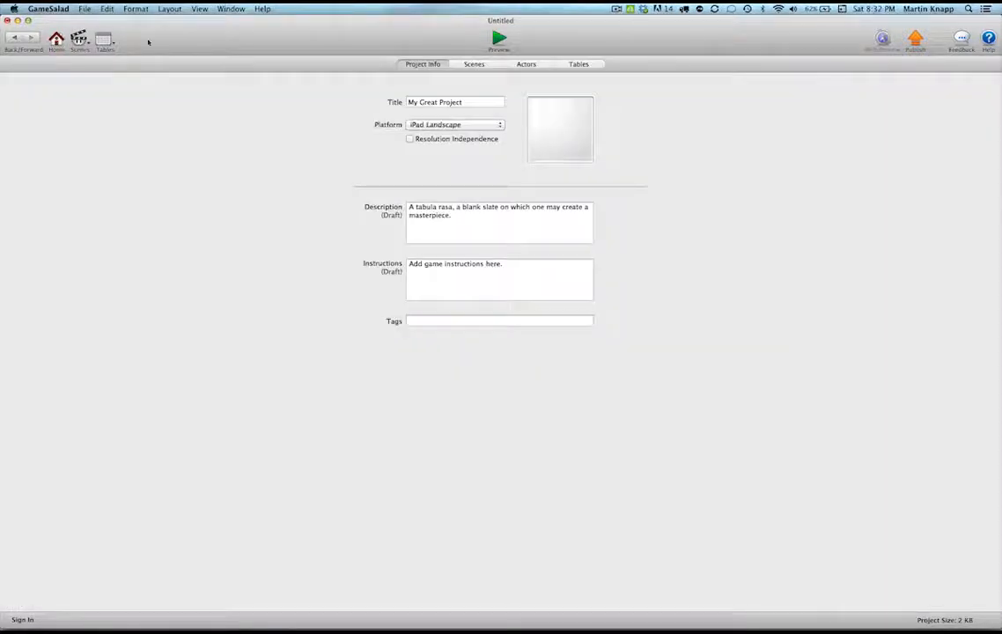
click(455, 126)
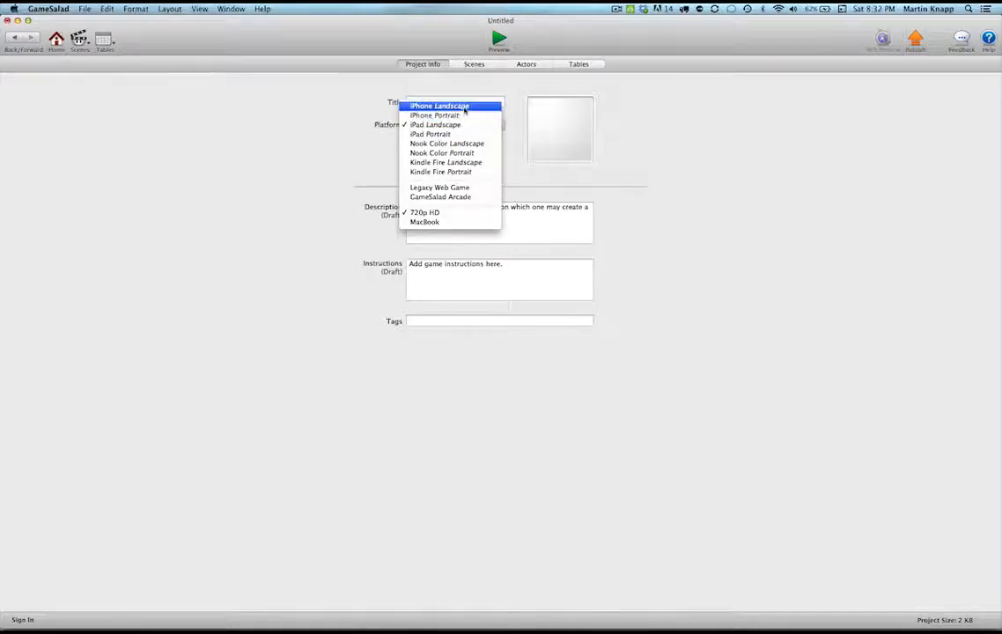
click(464, 106)
click(572, 110)
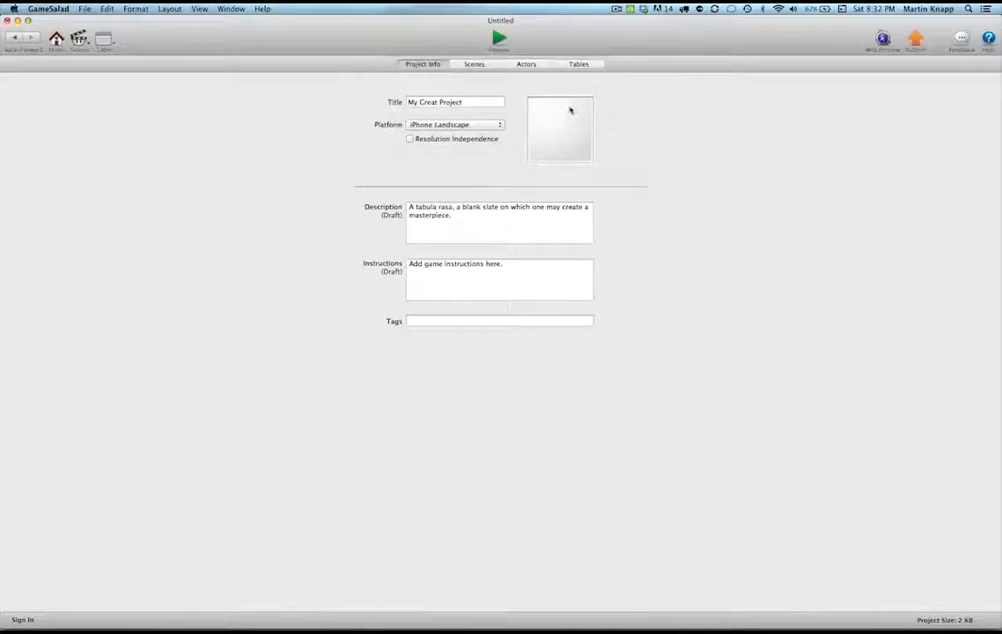
click(78, 39)
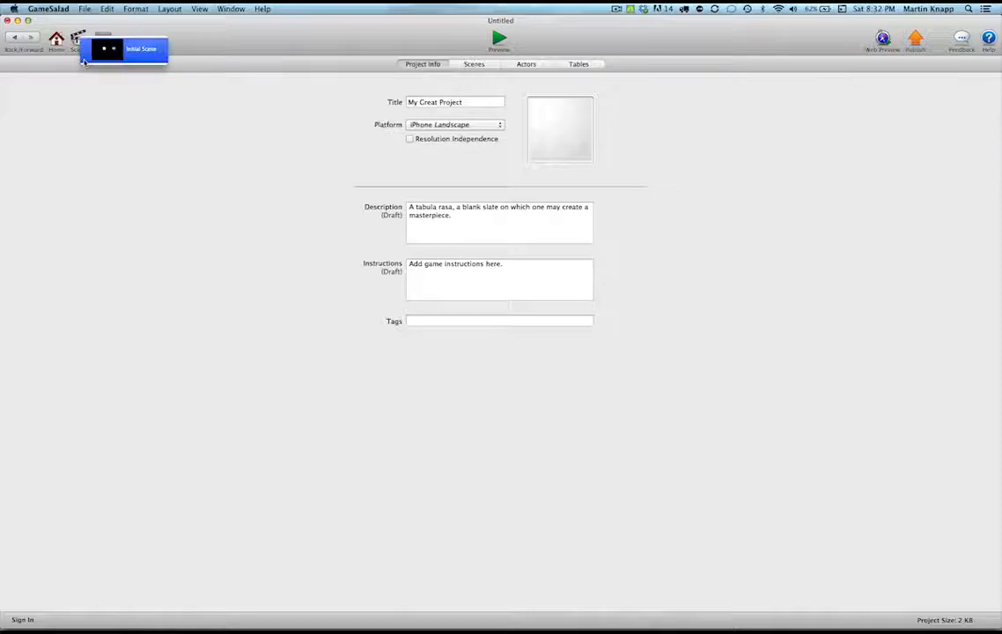
click(108, 52)
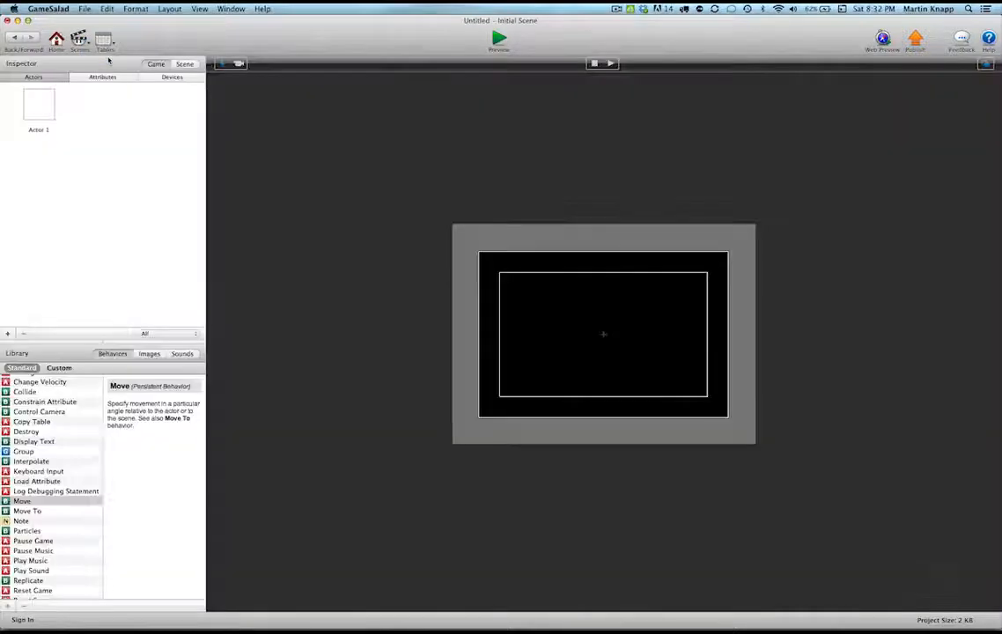
click(185, 65)
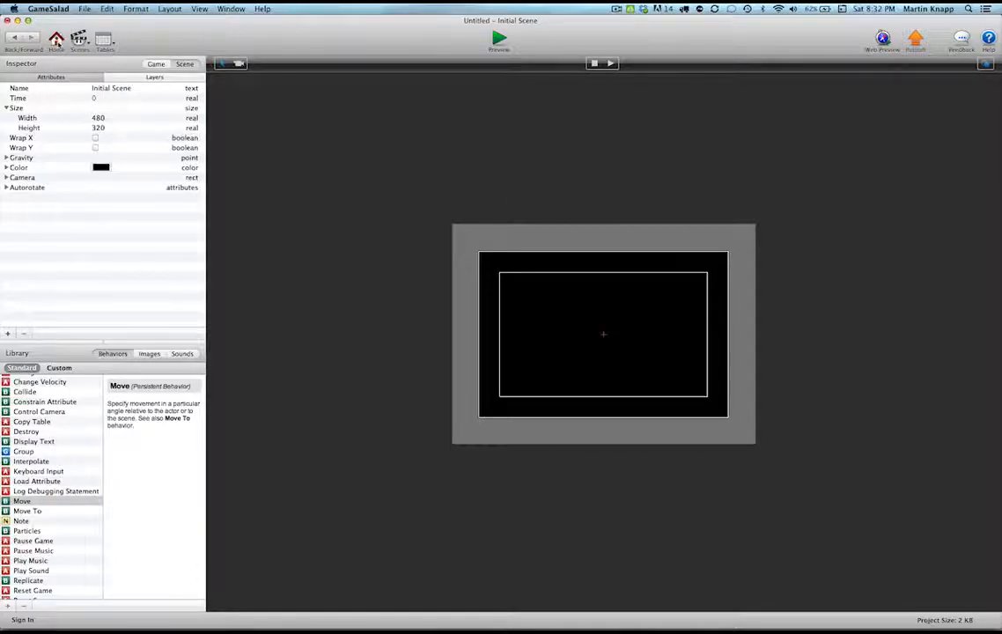
Set the project's platform back to iPad Landscape and reopen the Initial Scene
click(56, 40)
click(463, 126)
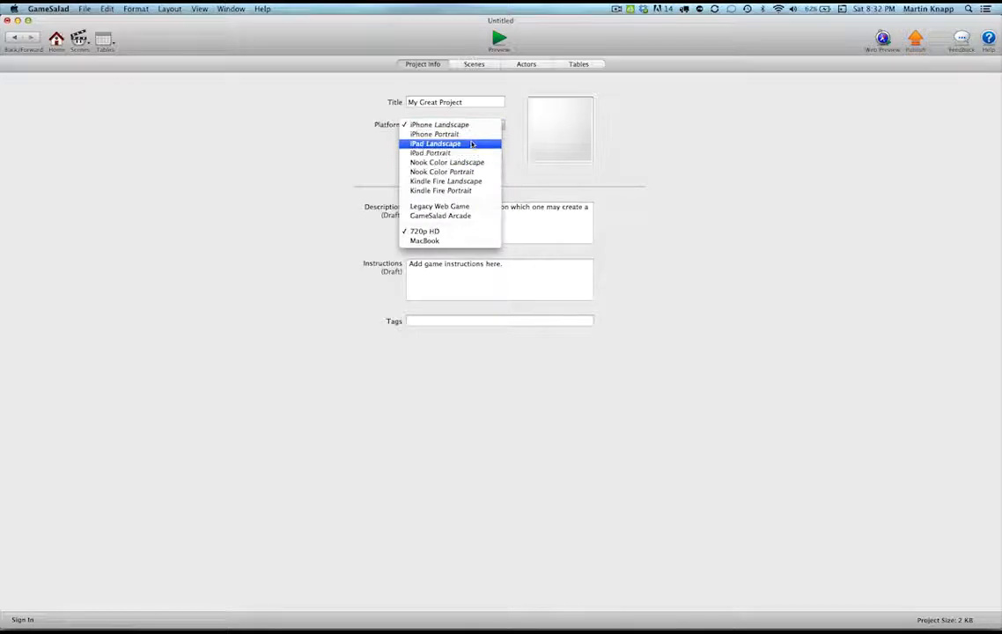
click(472, 144)
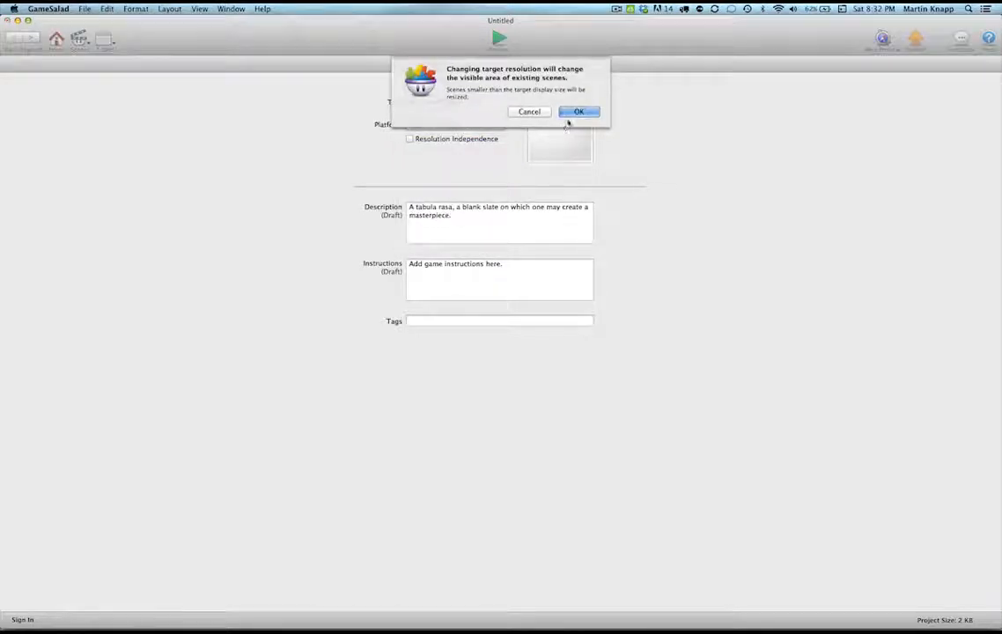
click(574, 112)
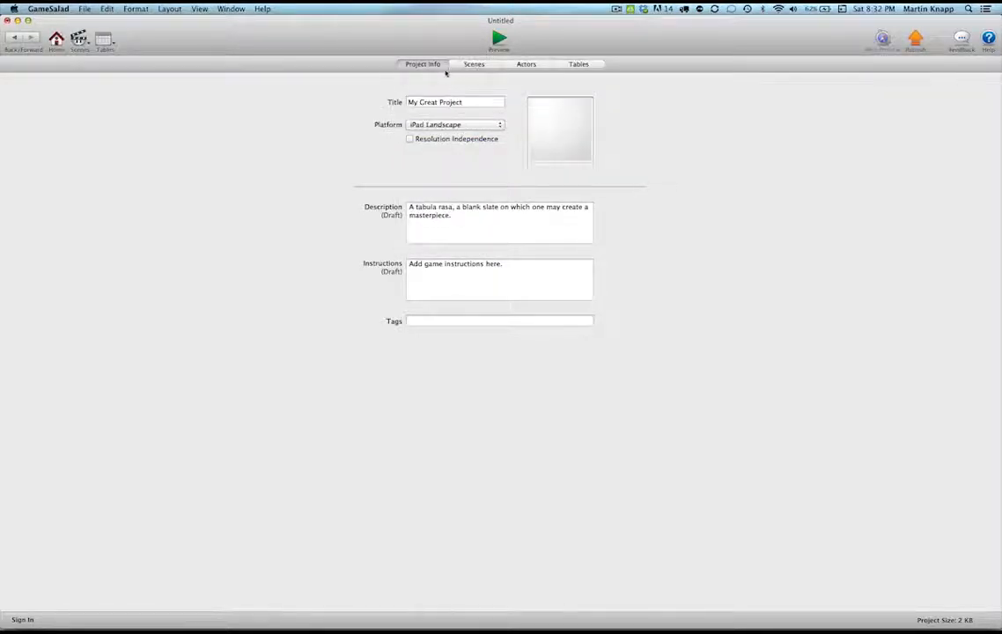
click(472, 65)
double_click(32, 107)
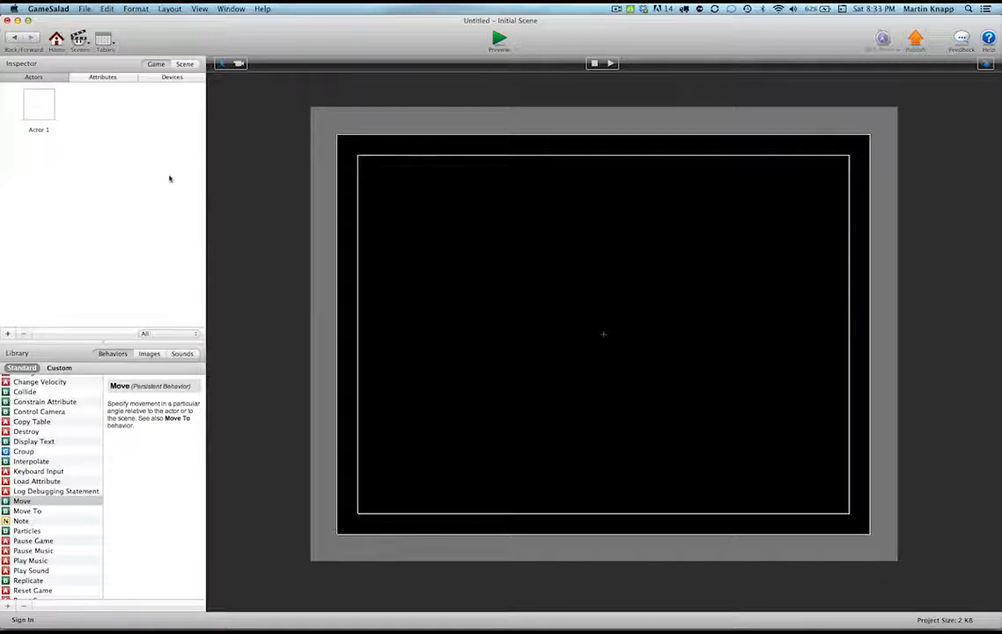
Place Actor 1 on the scene's lower-left corner and set its Move To position to X 1024, Y 768
drag(49, 108, 347, 534)
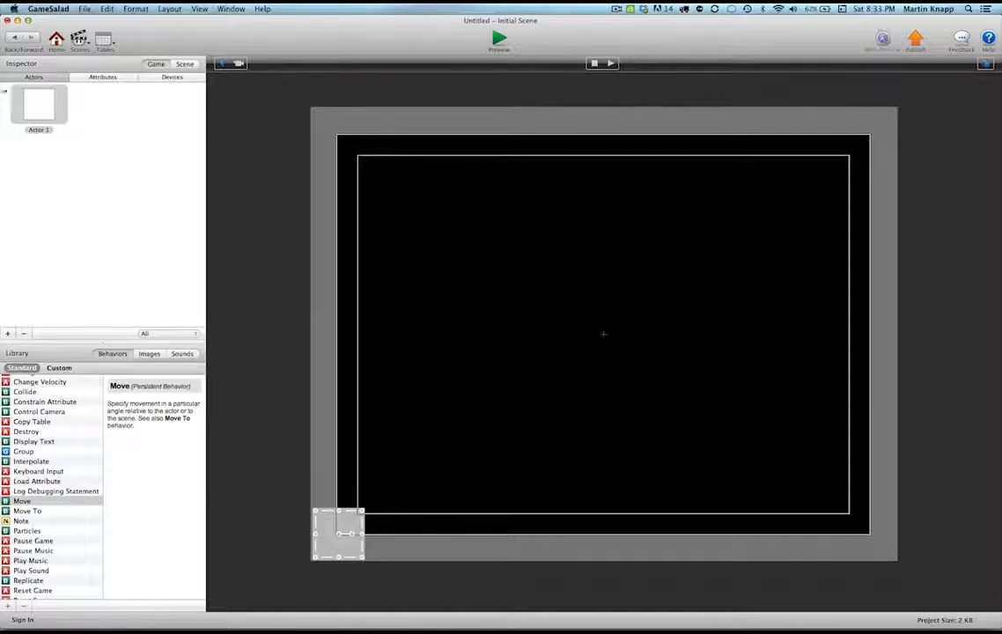
double_click(50, 105)
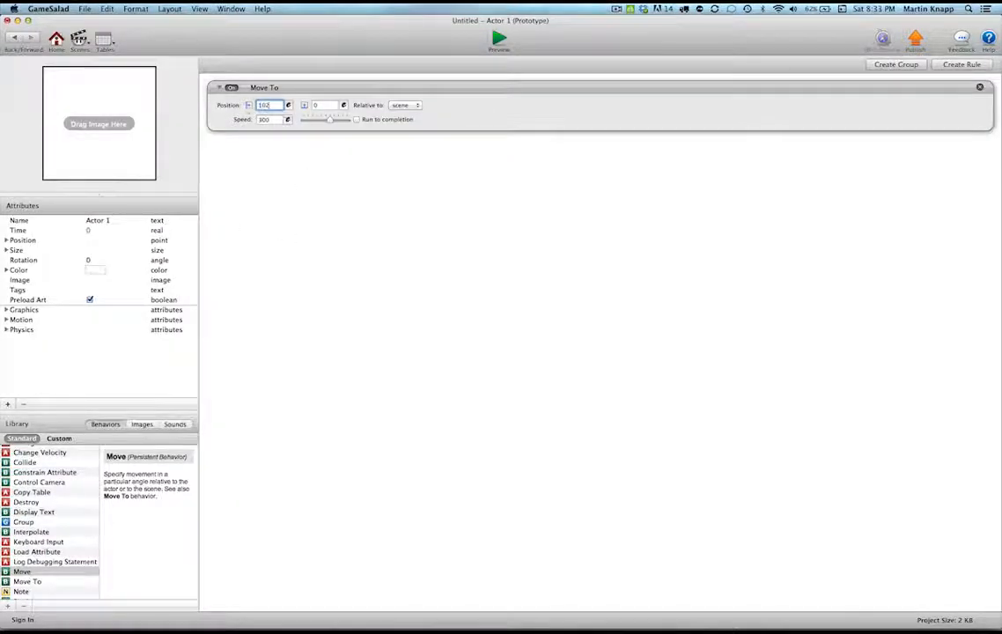
text(4)
key(Tab)
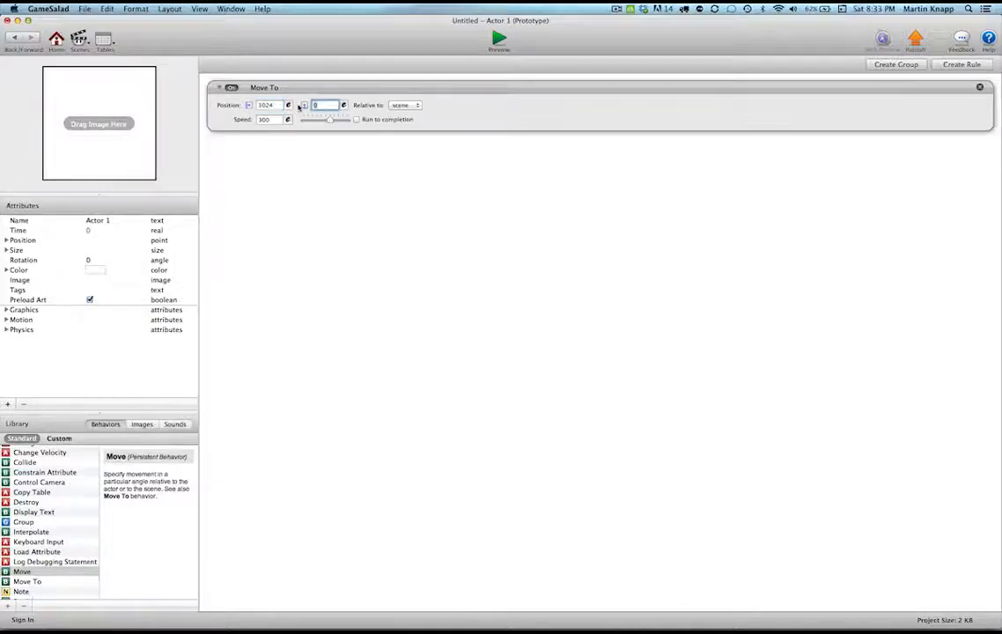
text(768)
key(Return)
Preview Actor 1's movement to the scene's upper-right corner, then return to the Initial Scene
click(499, 39)
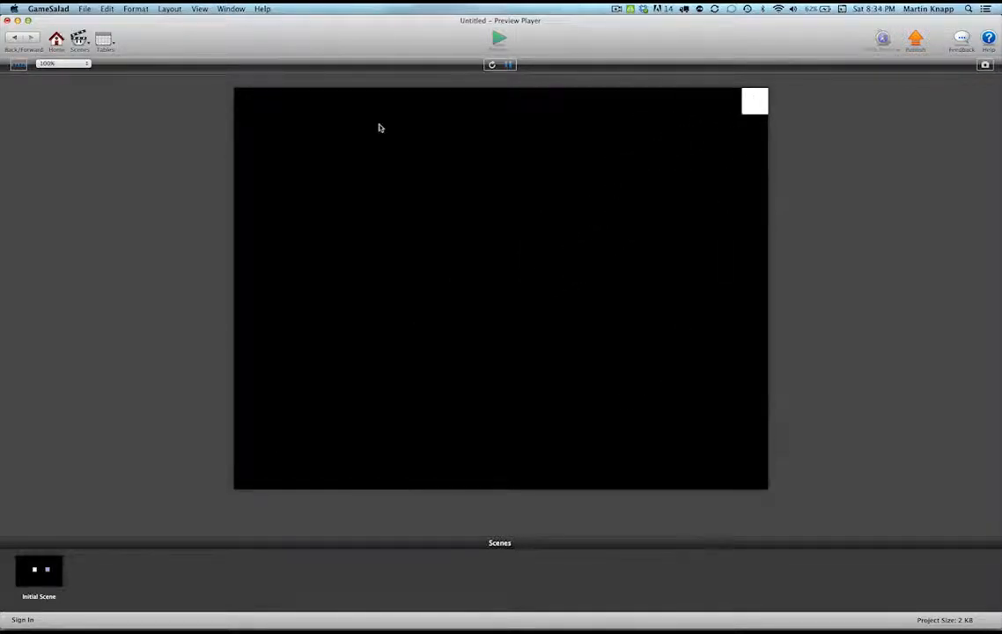
click(12, 36)
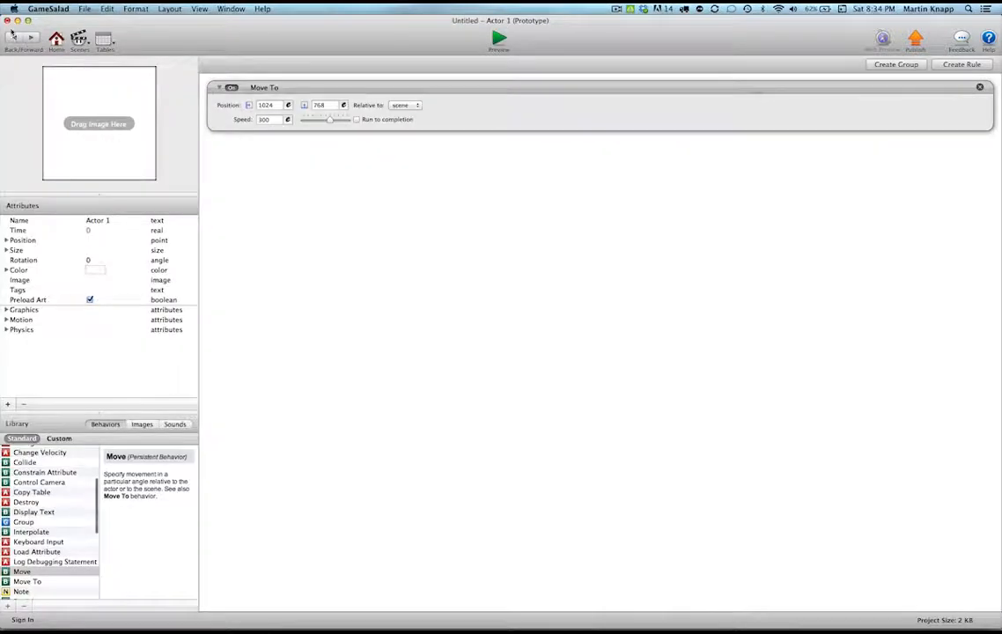
click(13, 35)
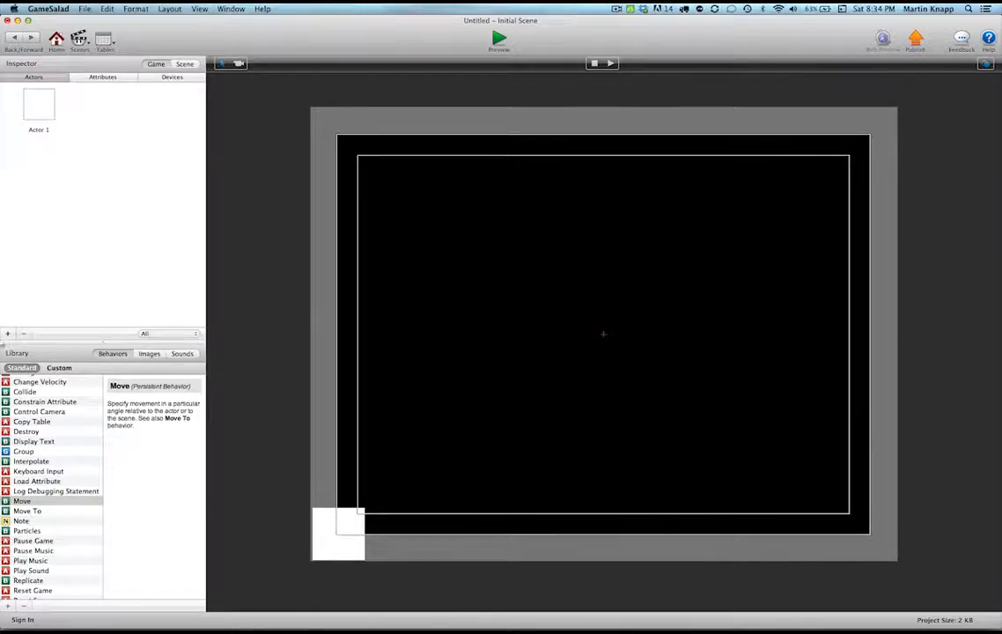
Create a second actor, place it in the scene at about X 323, Y 489, and check its position attributes
click(7, 332)
drag(118, 123, 504, 282)
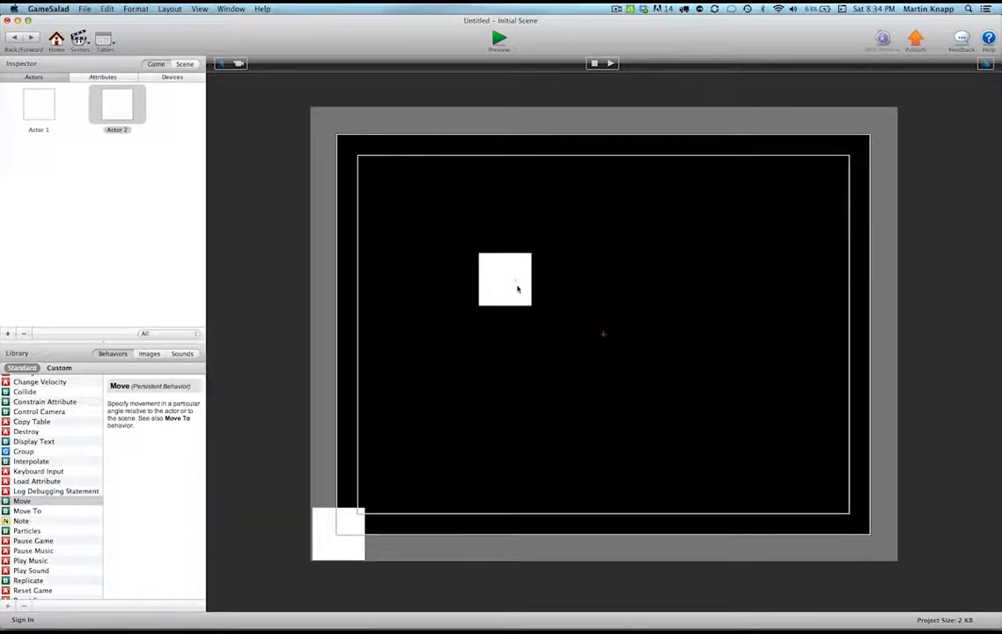
double_click(511, 289)
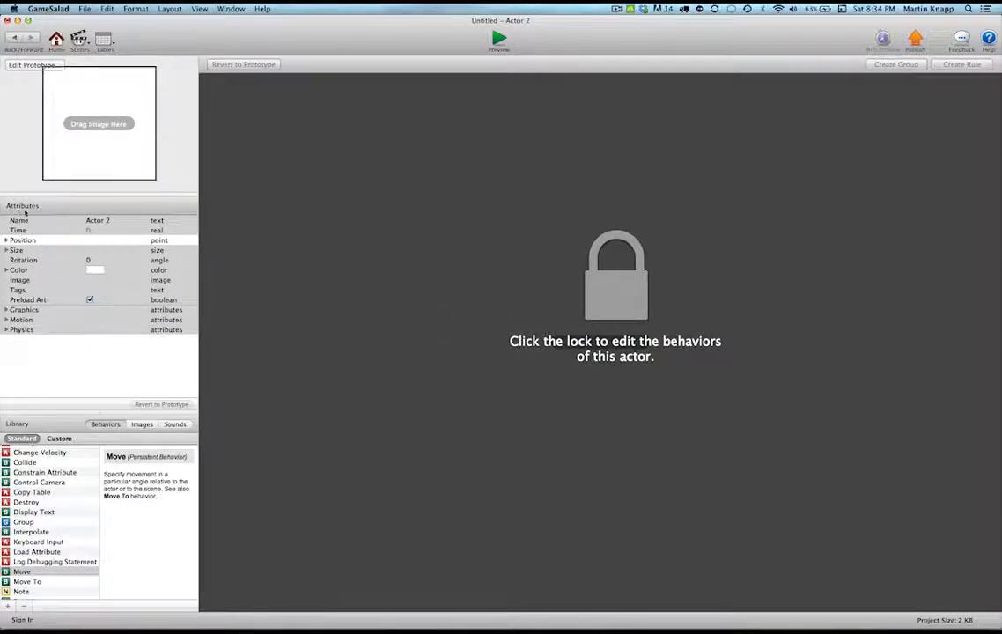
click(6, 240)
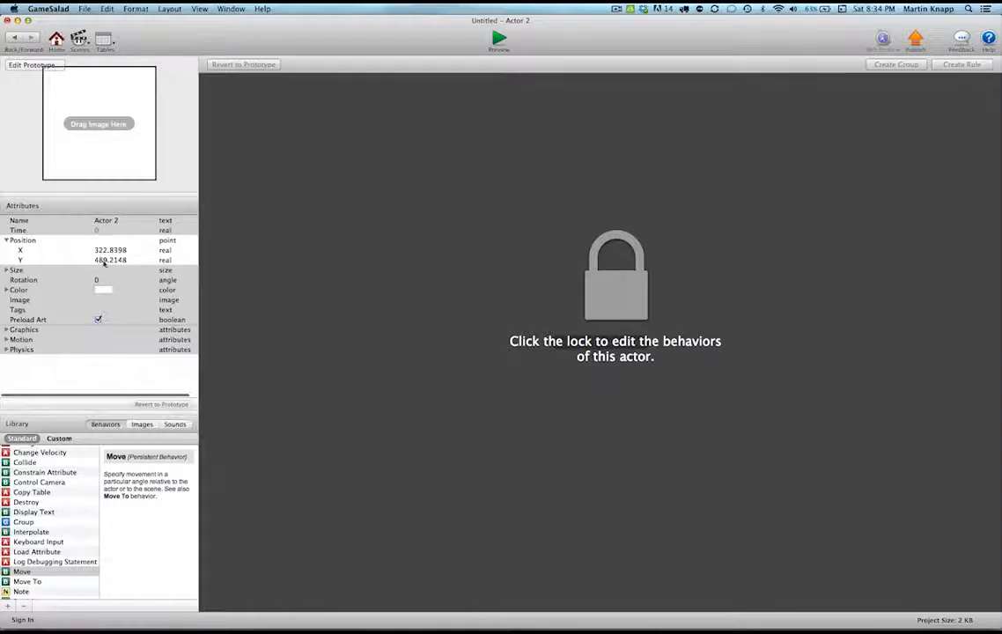
click(12, 39)
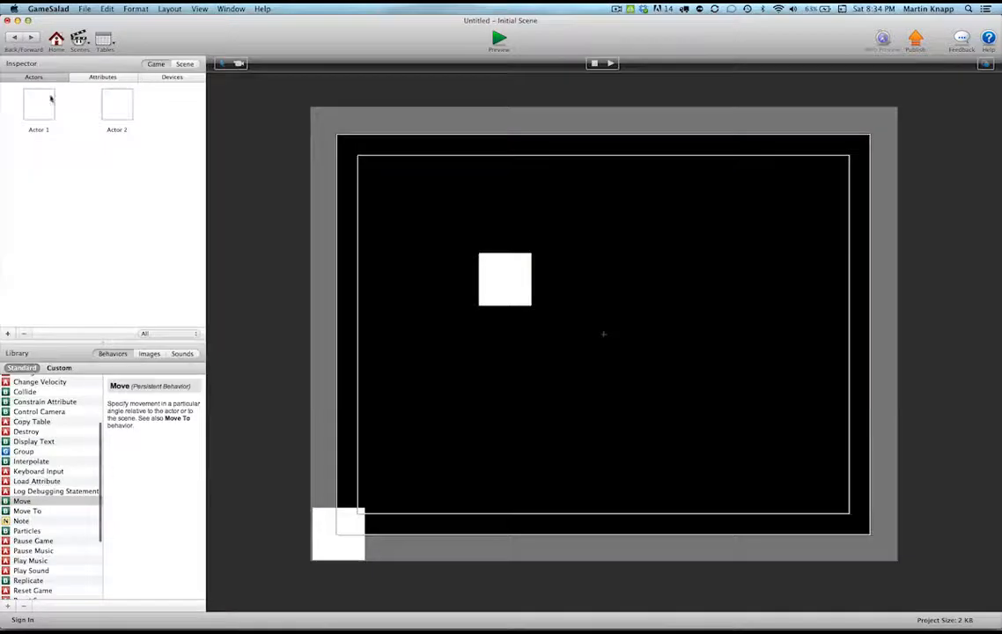
Set Actor 1's Move To position to X 322, Y 489
double_click(39, 102)
click(274, 104)
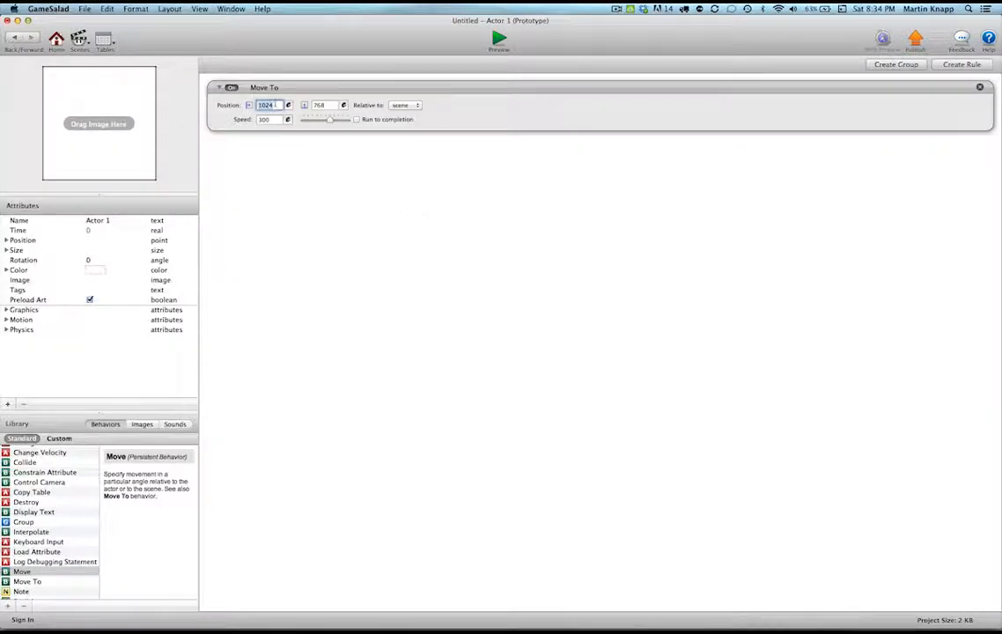
text(322)
key(Tab)
text(48)
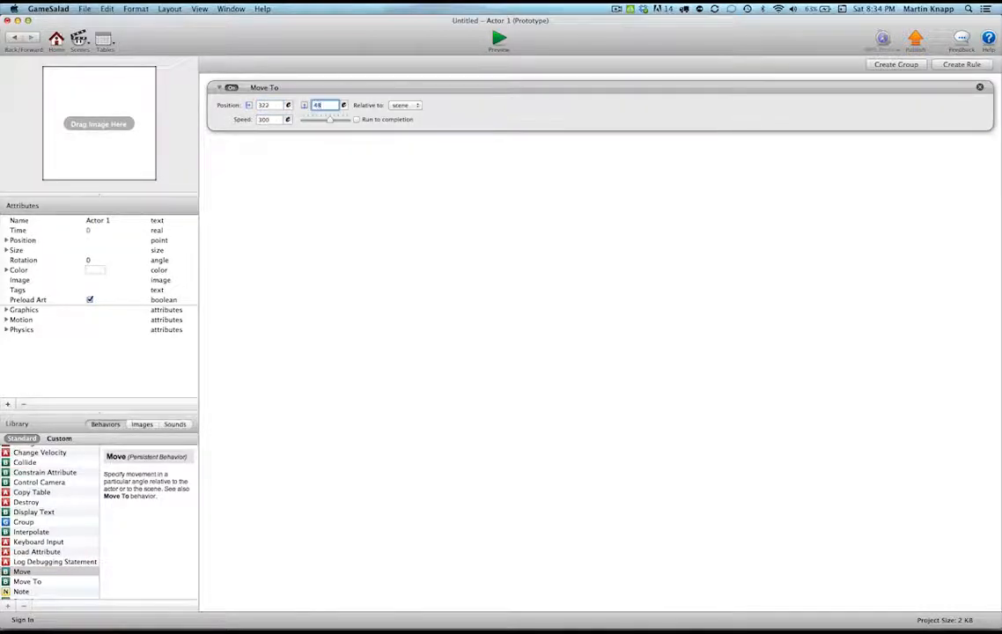
text(9)
key(Return)
Delete the Actor 2 instance from the scene and preview Actor 1's movement to its target position
click(14, 38)
click(522, 283)
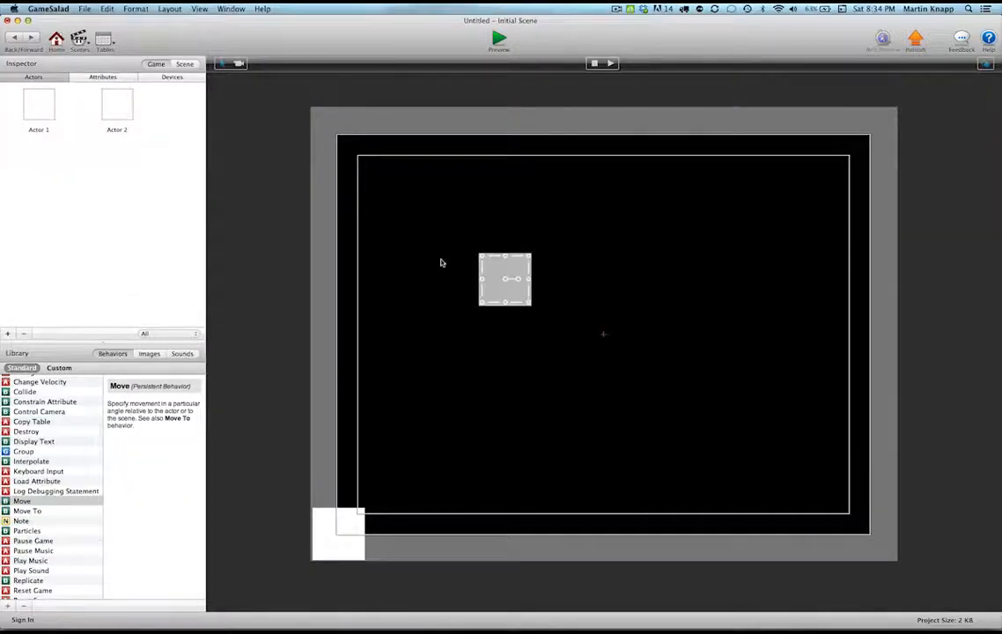
key(Delete)
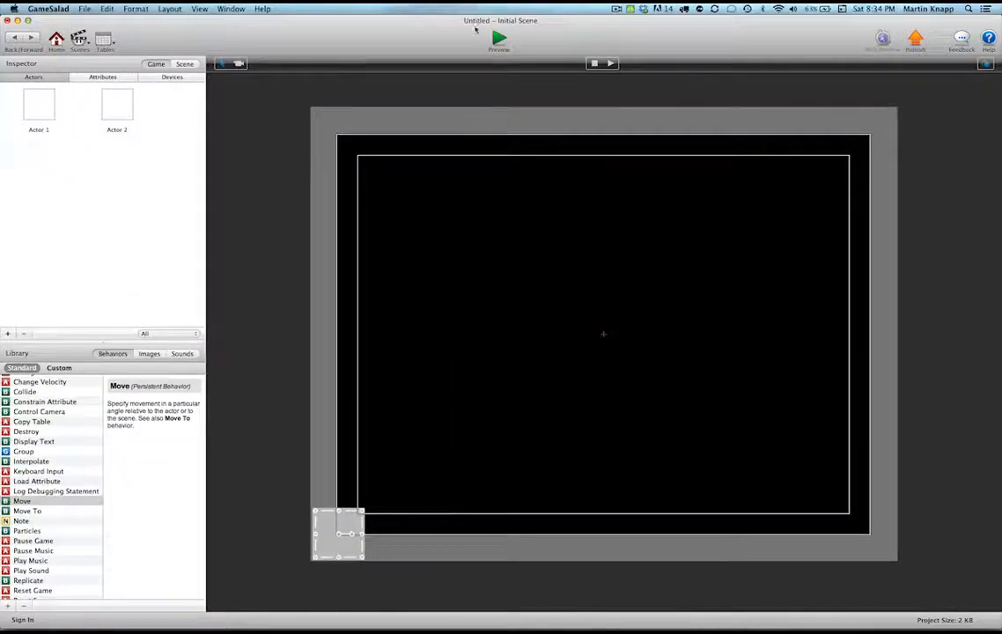
click(498, 39)
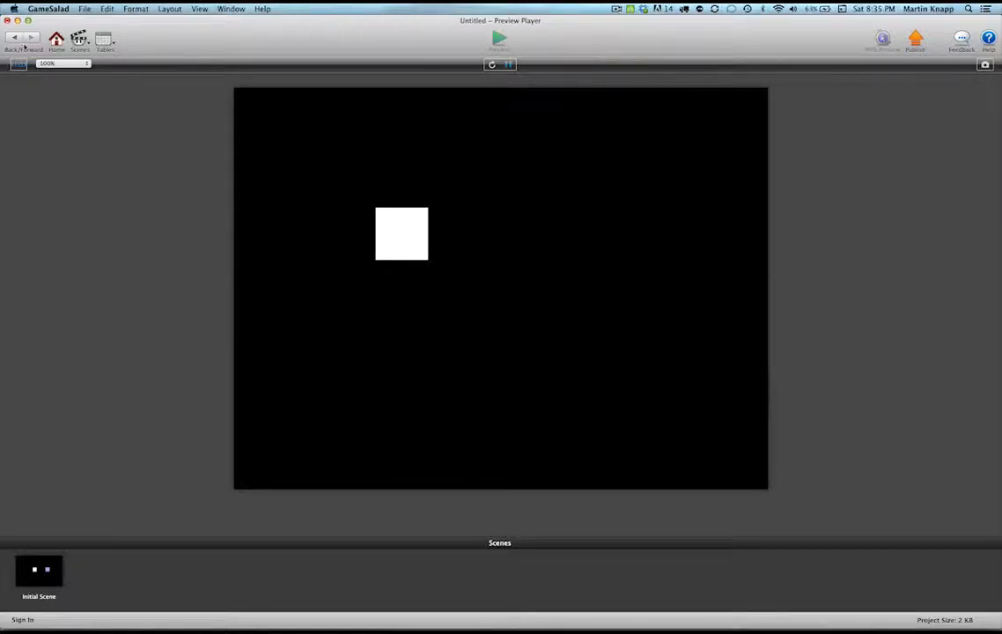
click(14, 38)
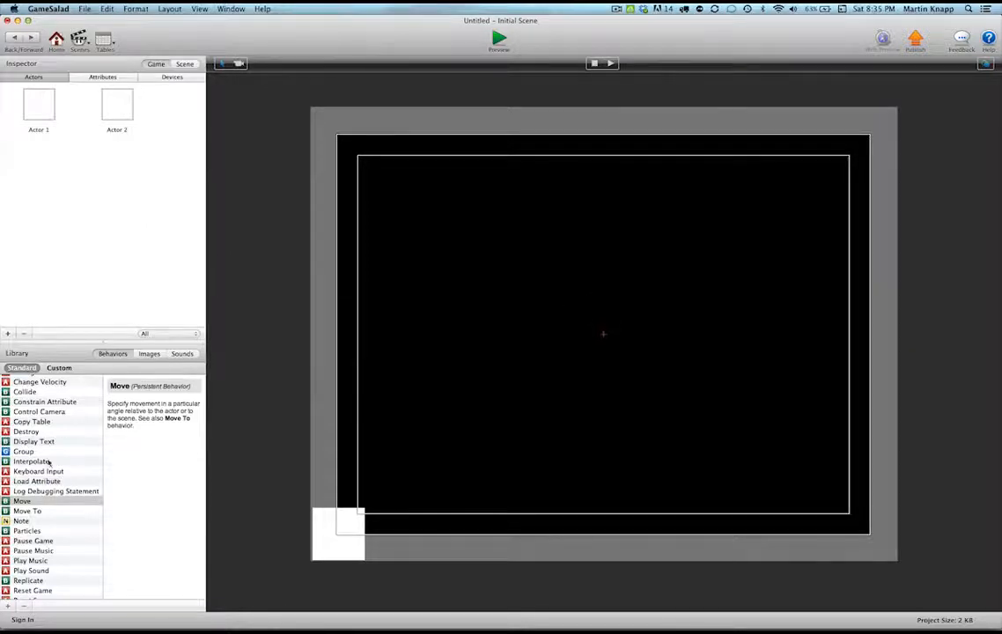
Add a Timer behavior to Actor 1 and nest its existing Move To behavior inside the Timer
scroll(42, 440, down, 5)
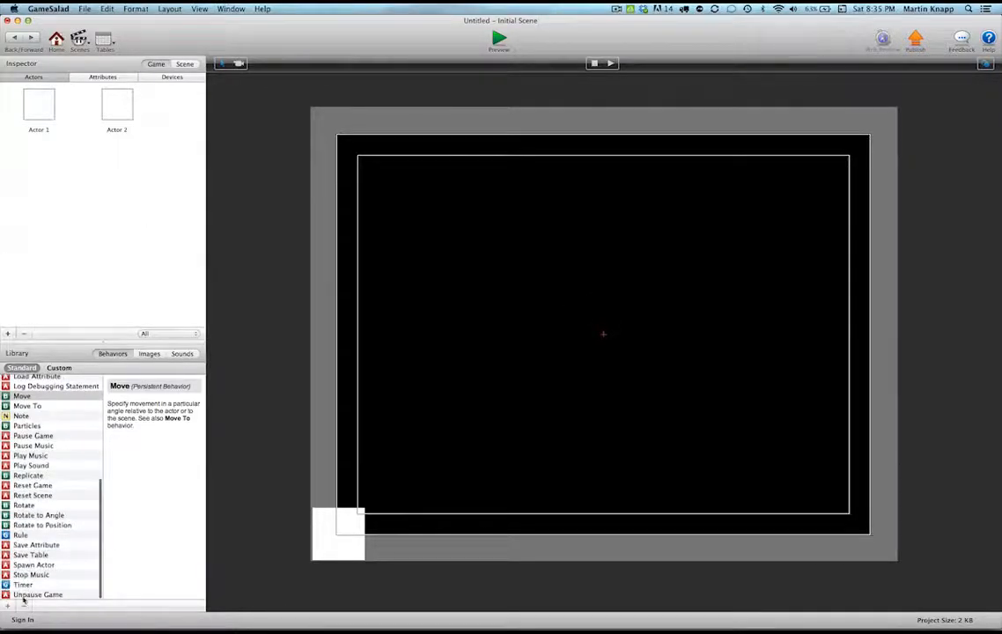
double_click(36, 108)
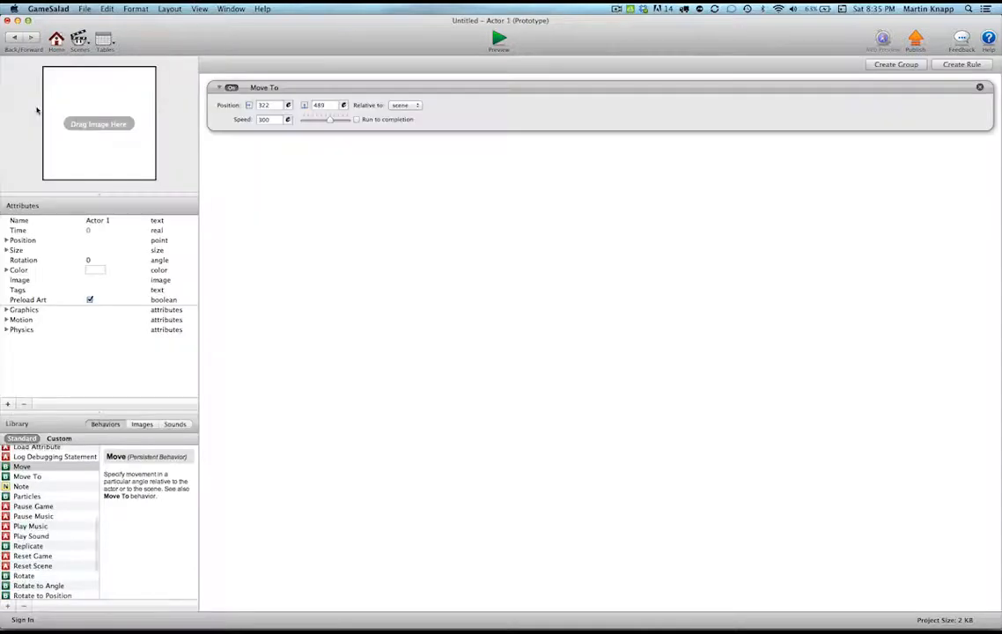
scroll(65, 485, down, 5)
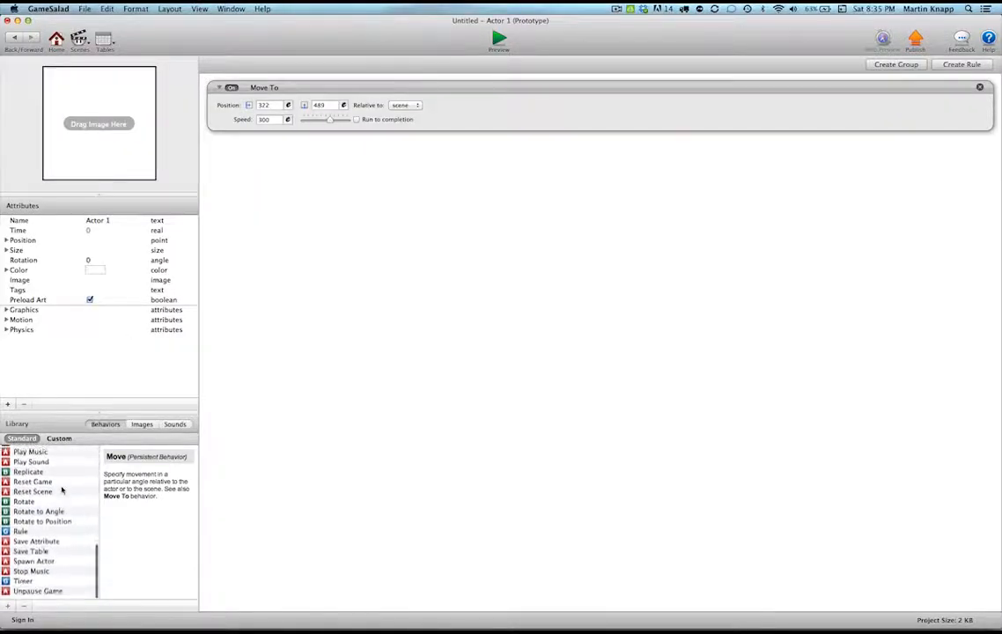
drag(8, 587, 390, 310)
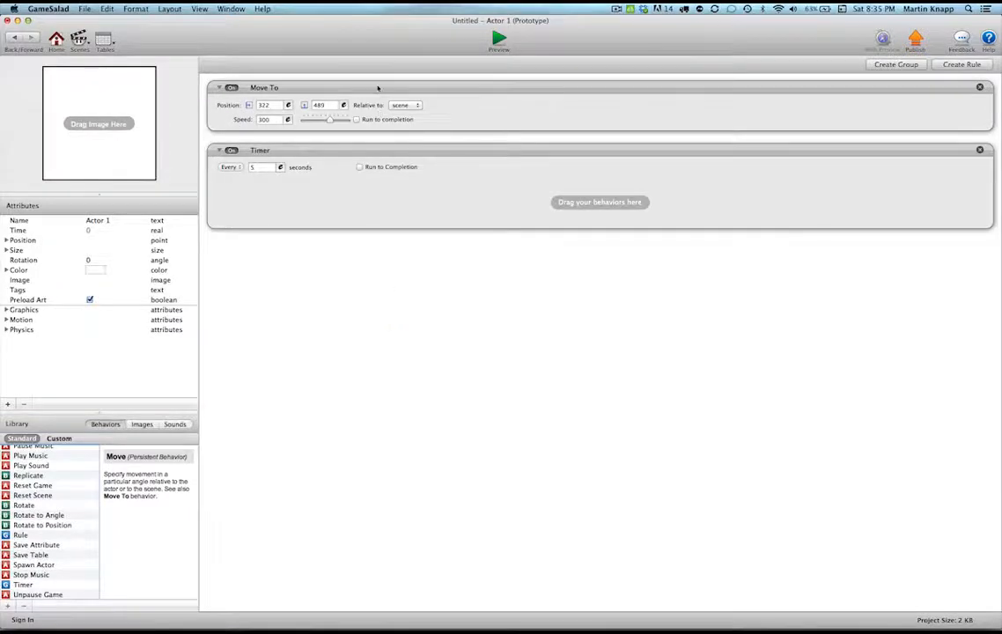
drag(379, 88, 388, 205)
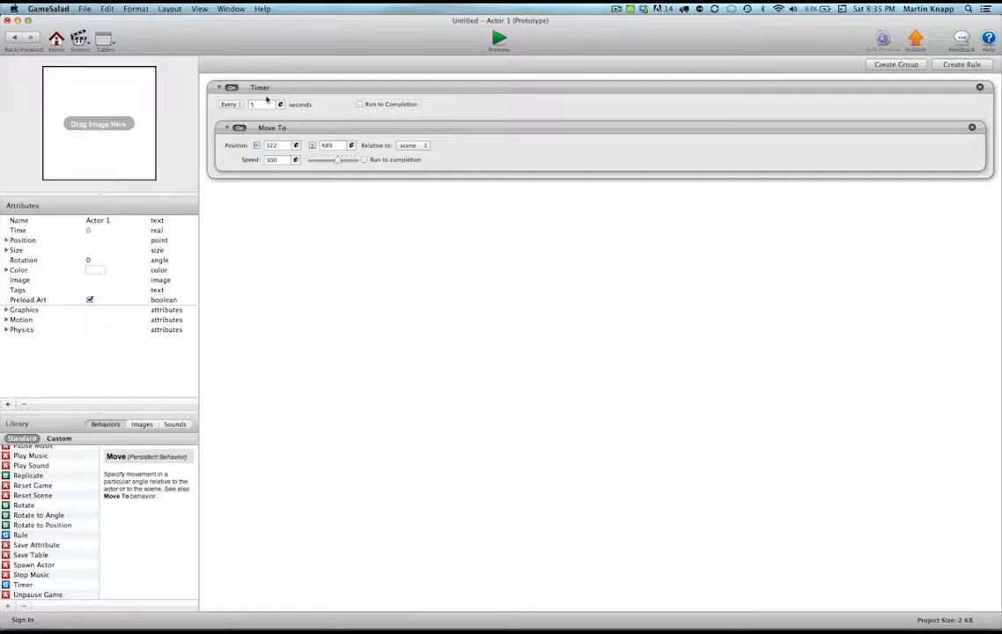
Set Actor 1's Timer to trigger after 2 seconds and preview the delayed movement
click(229, 104)
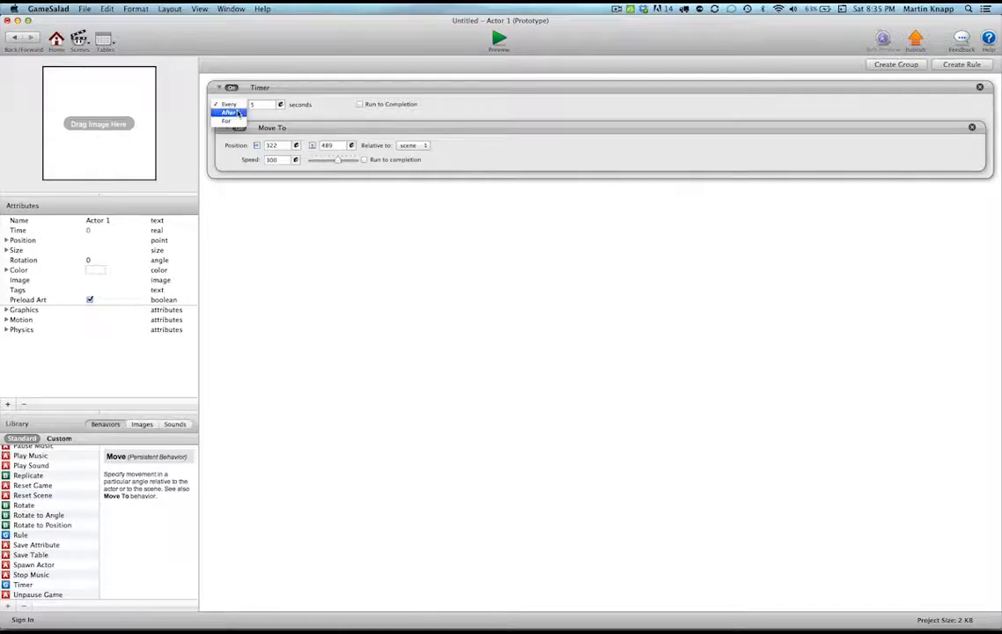
click(231, 112)
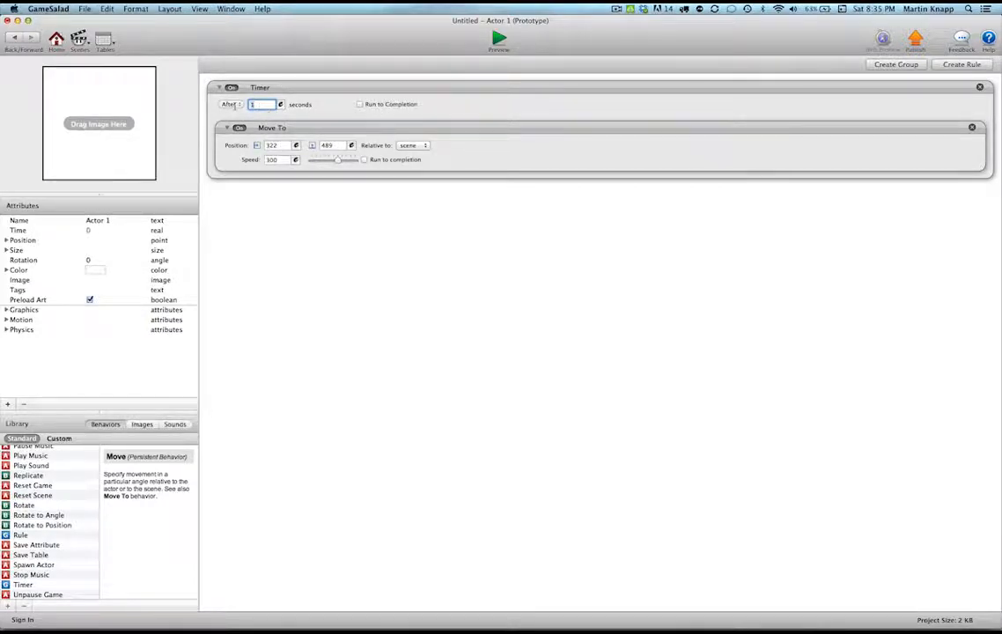
text(2)
click(499, 39)
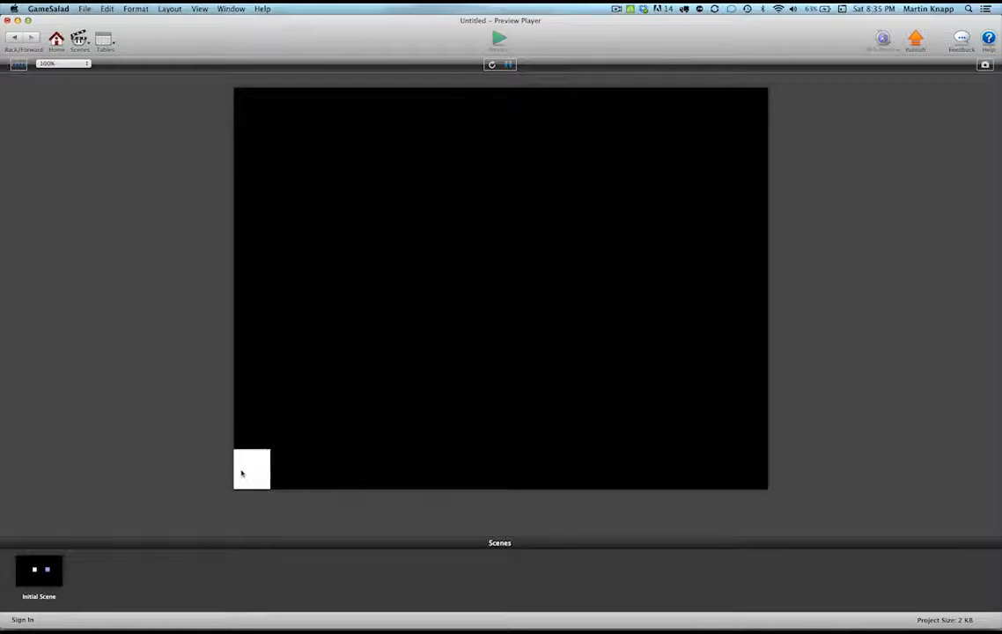
drag(310, 327, 419, 236)
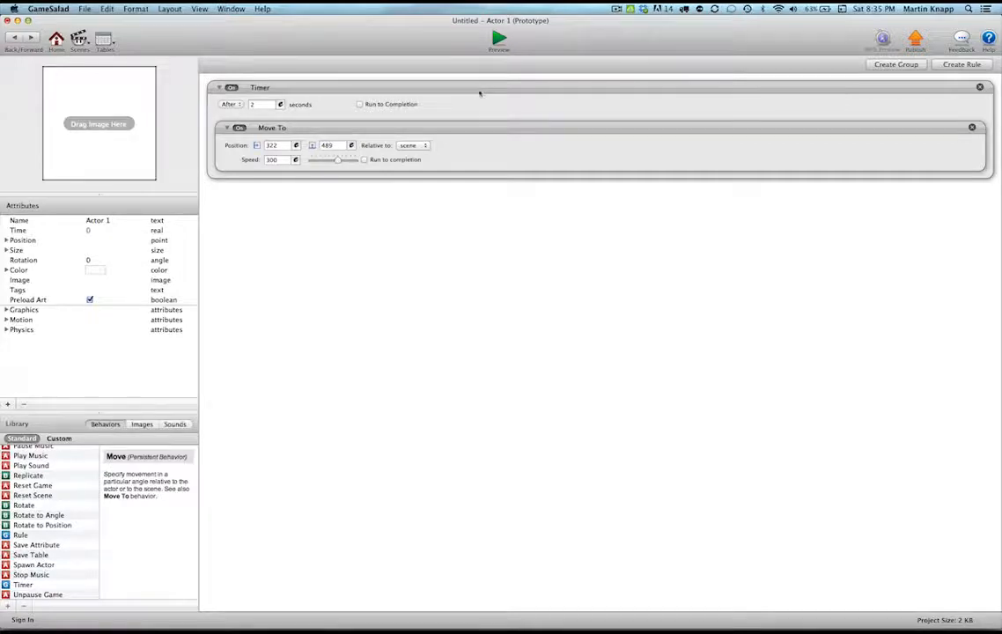
Duplicate the Timer with its Move To, setting the copy to trigger after 5 seconds and move to X 1024, Y 768
alt+drag(511, 88, 484, 298)
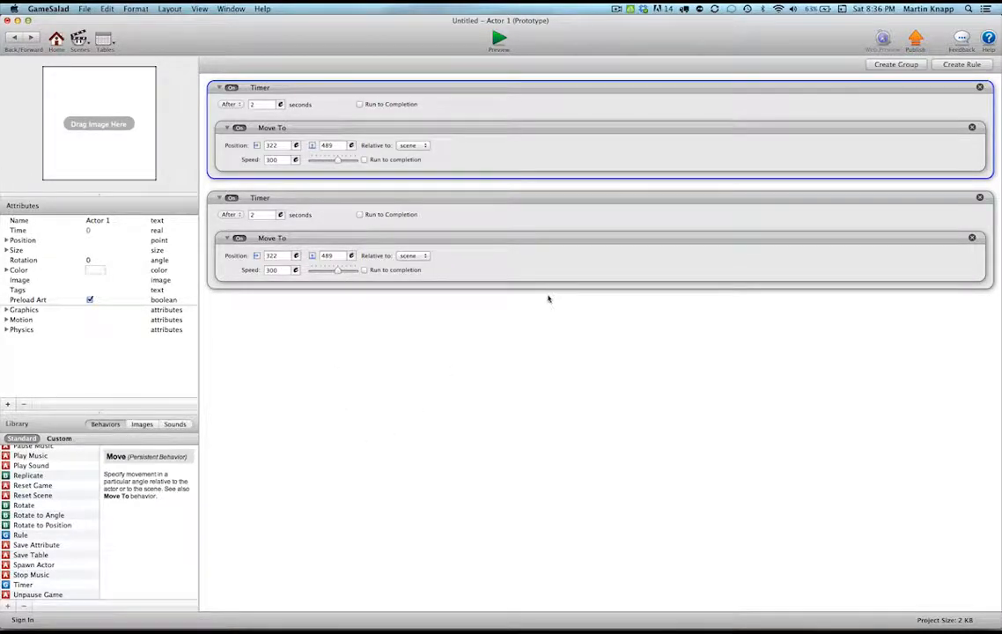
click(262, 214)
text(5)
key(Tab)
text(1024)
key(Tab)
text(768)
click(405, 394)
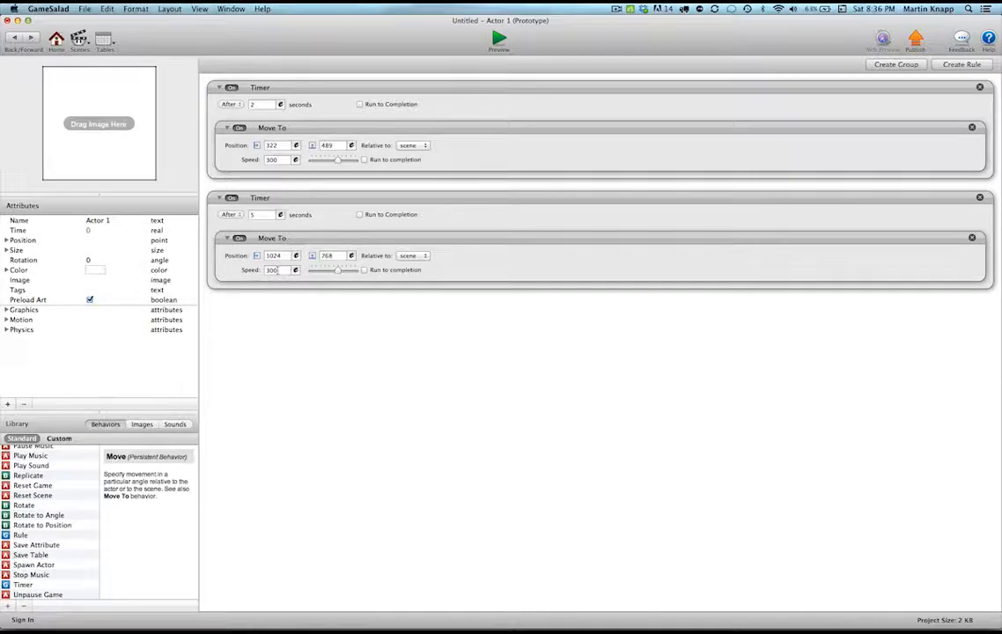
Set the Move To speed to 500 in the first Timer and 100 in the second, and preview the movement
double_click(272, 160)
text(10)
double_click(278, 270)
text(100)
click(506, 40)
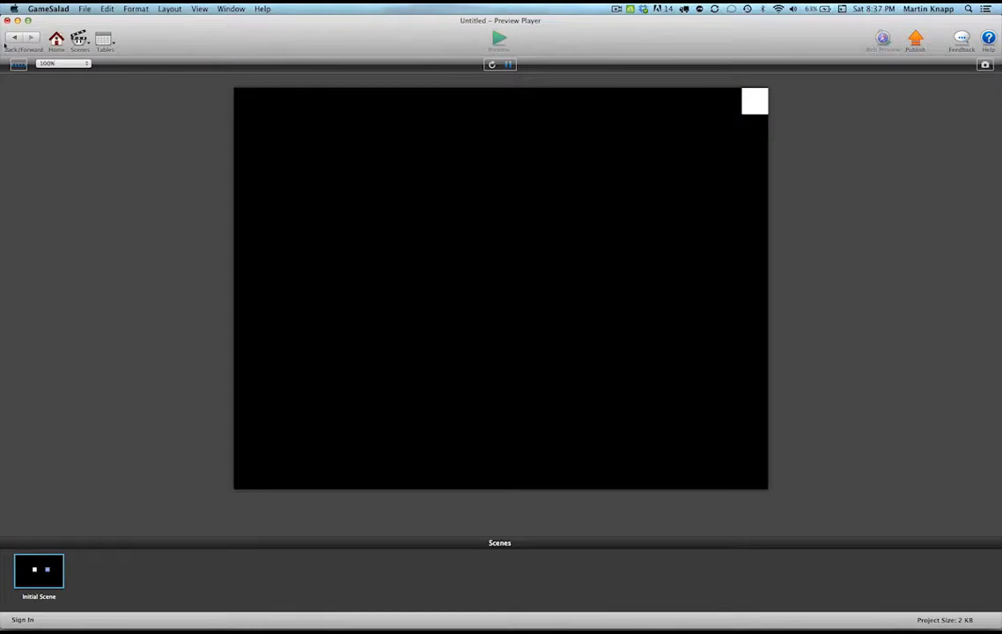
click(14, 38)
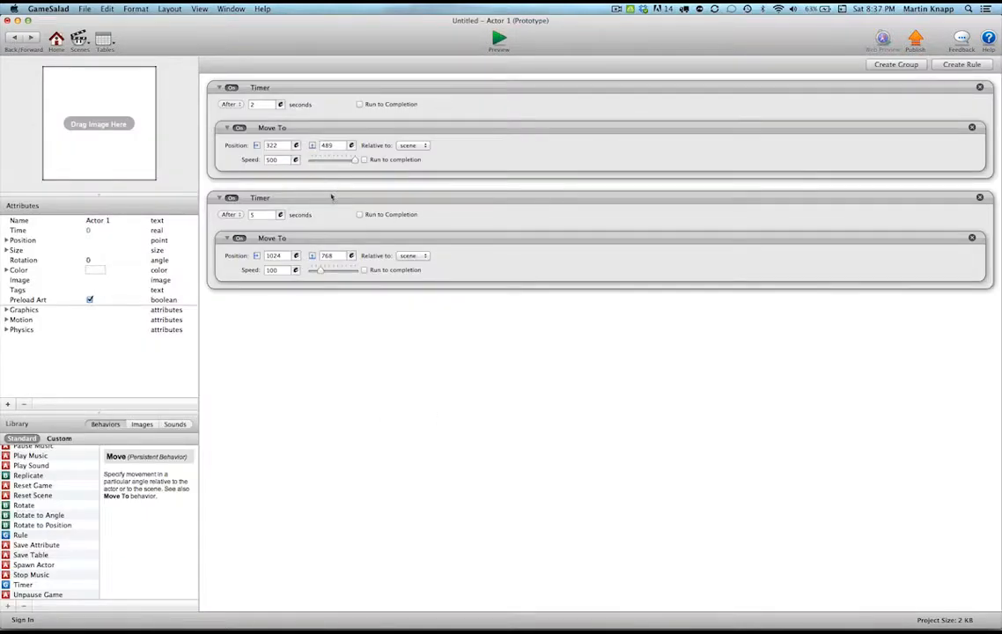
Duplicate the 5-second Timer with its Move To, setting the copy to trigger after 8 seconds and move to X 0, Y 0
alt+drag(331, 200, 342, 352)
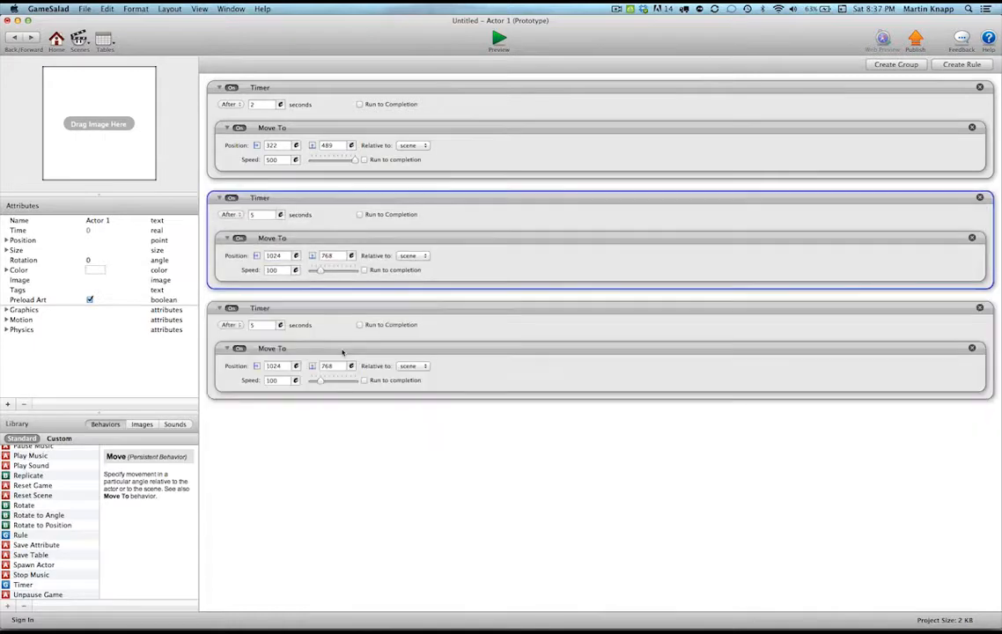
click(335, 410)
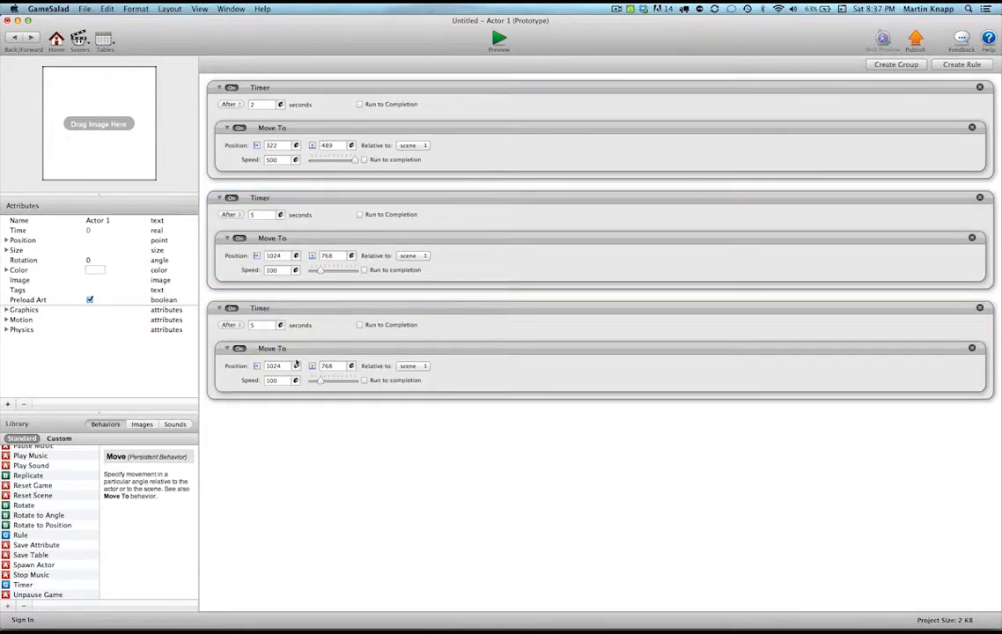
click(265, 325)
text(8)
click(287, 366)
text(0)
key(Tab)
text(0)
key(Tab)
Set the Move To speed to 300 in both the third and the second Timer
right_click(283, 380)
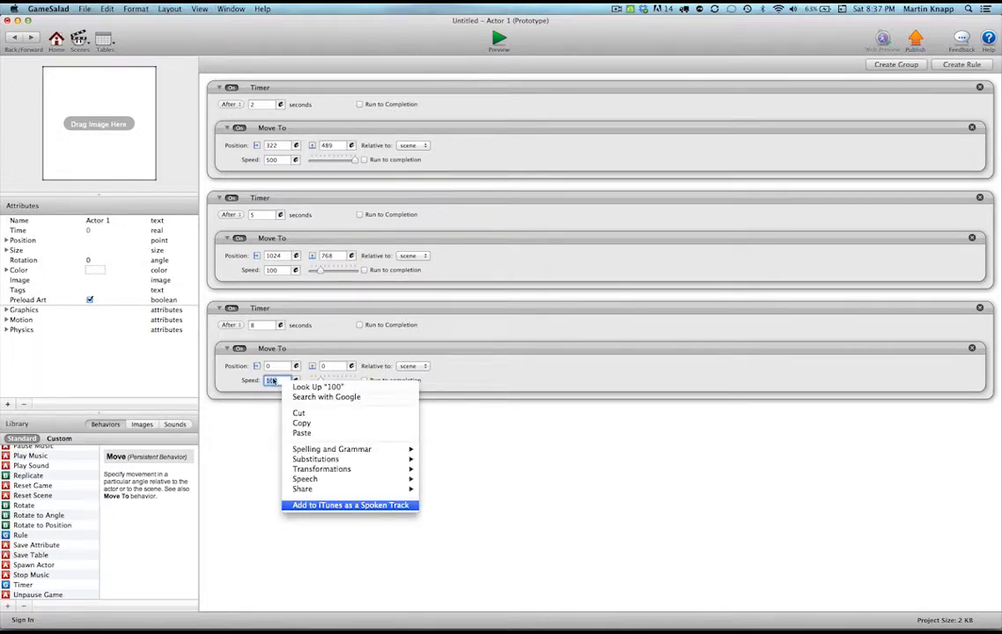
click(272, 380)
text(300)
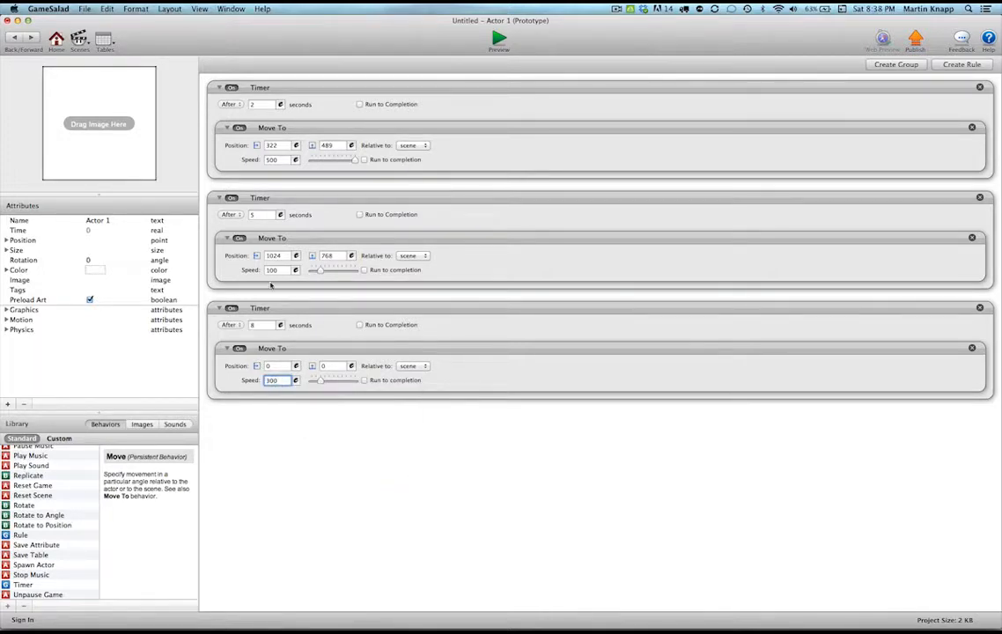
click(282, 271)
text(300)
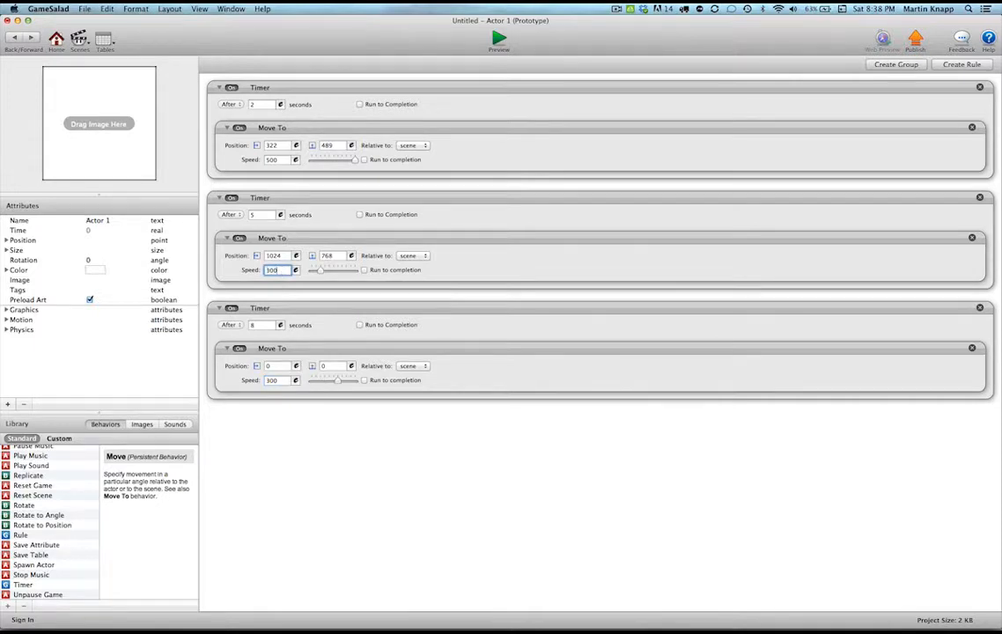
key(Return)
Move the Actor 1 instance near the right edge of the Initial Scene, slightly below mid-height, and preview its timed movements
click(13, 37)
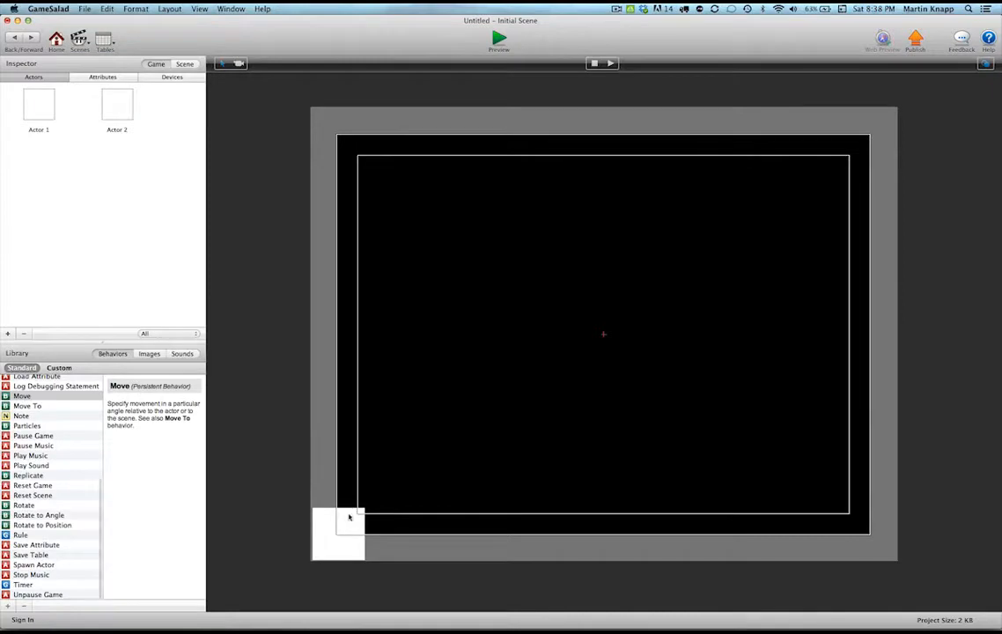
drag(350, 519, 831, 356)
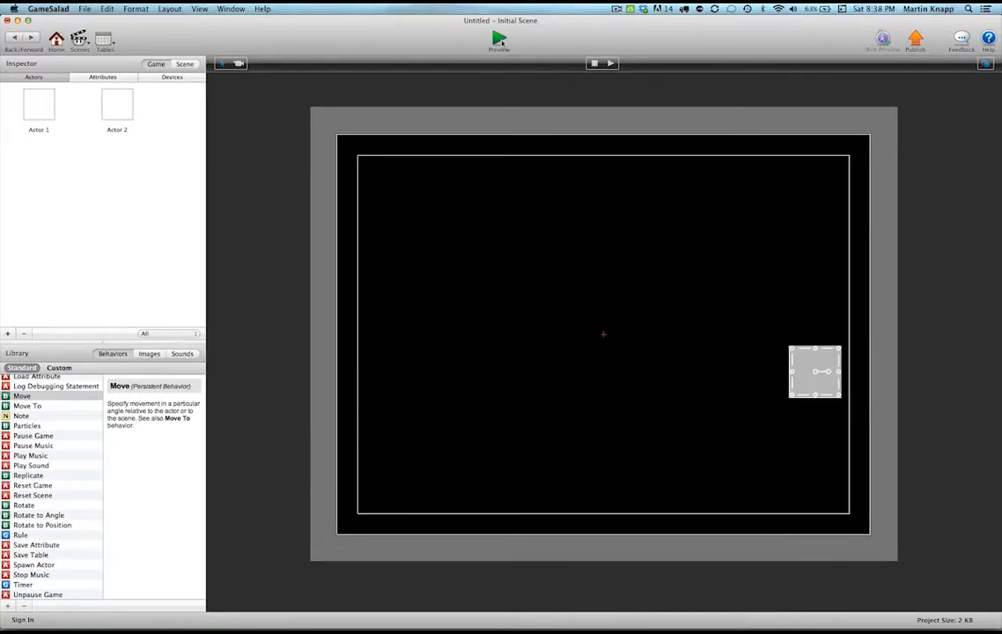
click(498, 38)
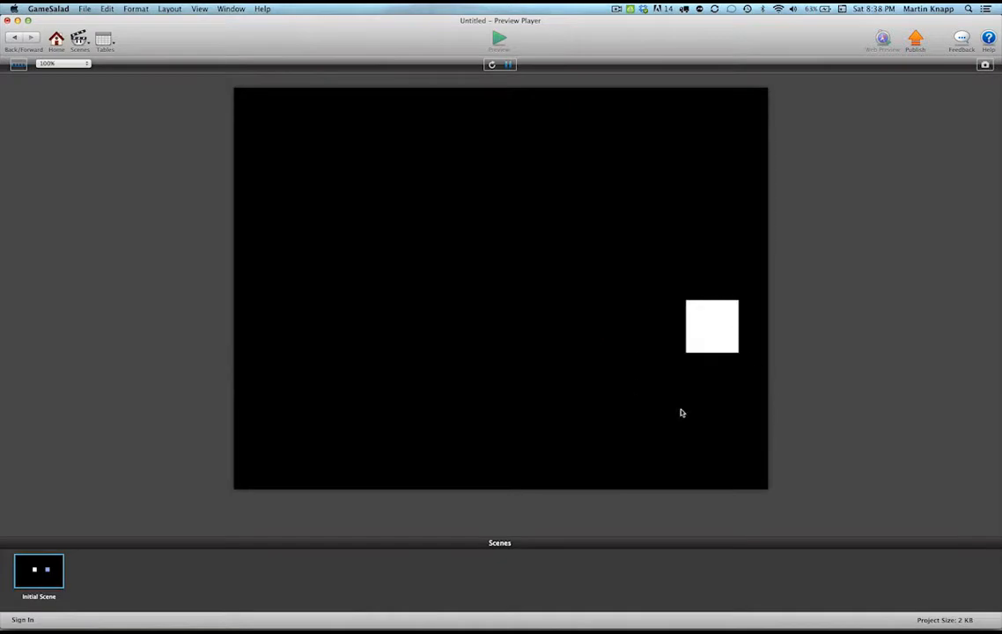